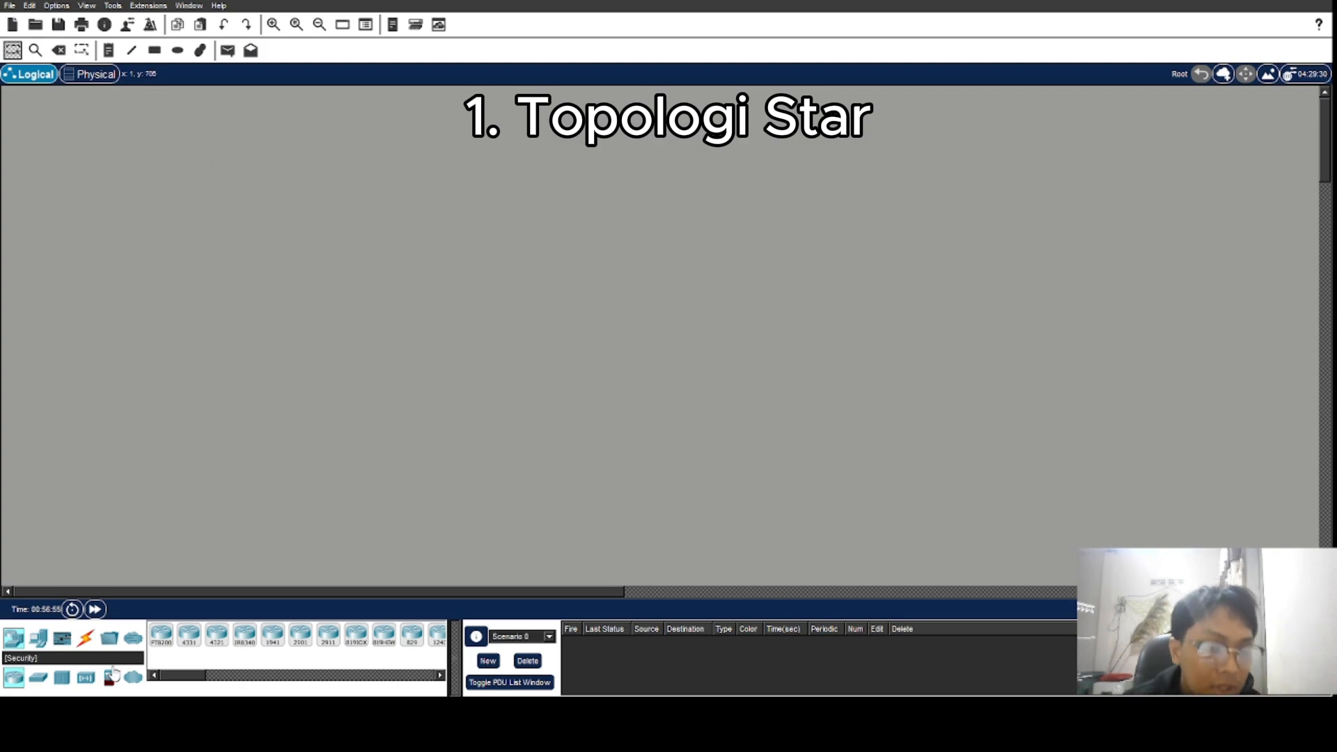
- Place a 2960 switch in the middle of the empty logical workspace
click(38, 678)
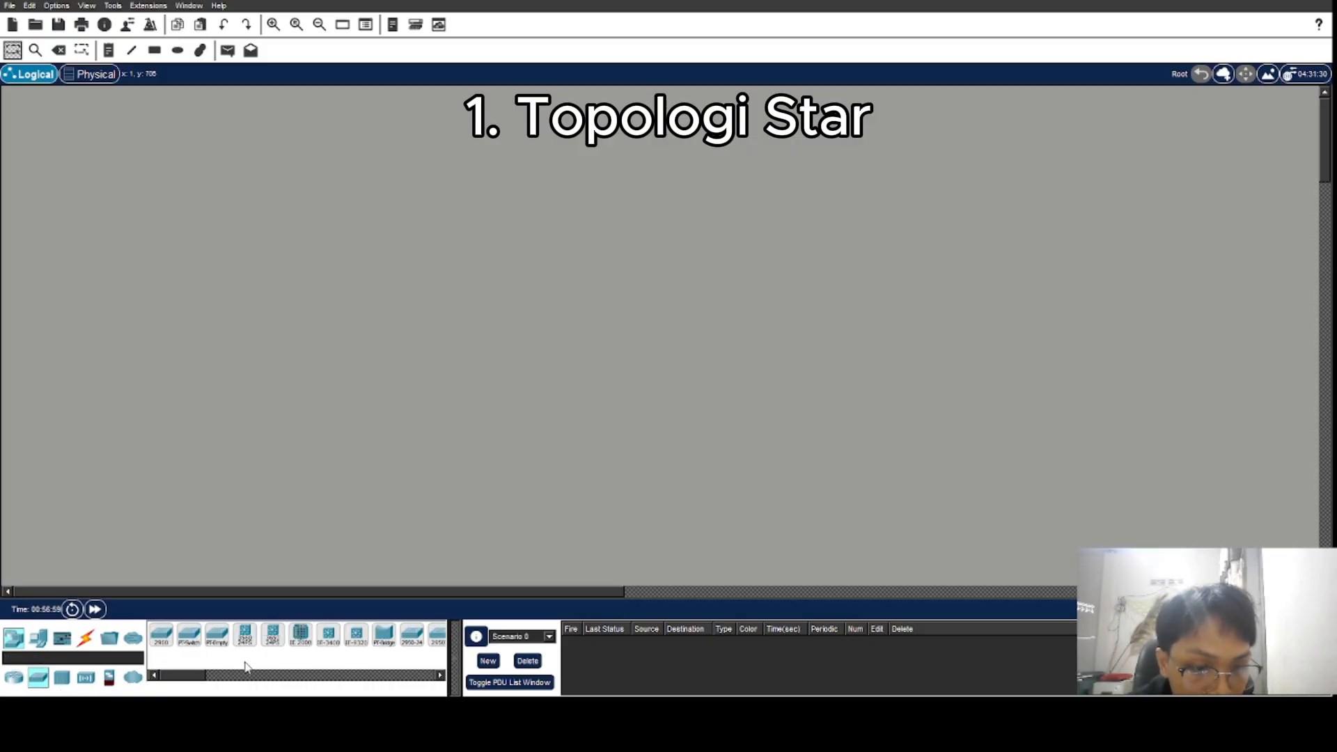
drag(201, 677, 199, 680)
drag(161, 634, 569, 305)
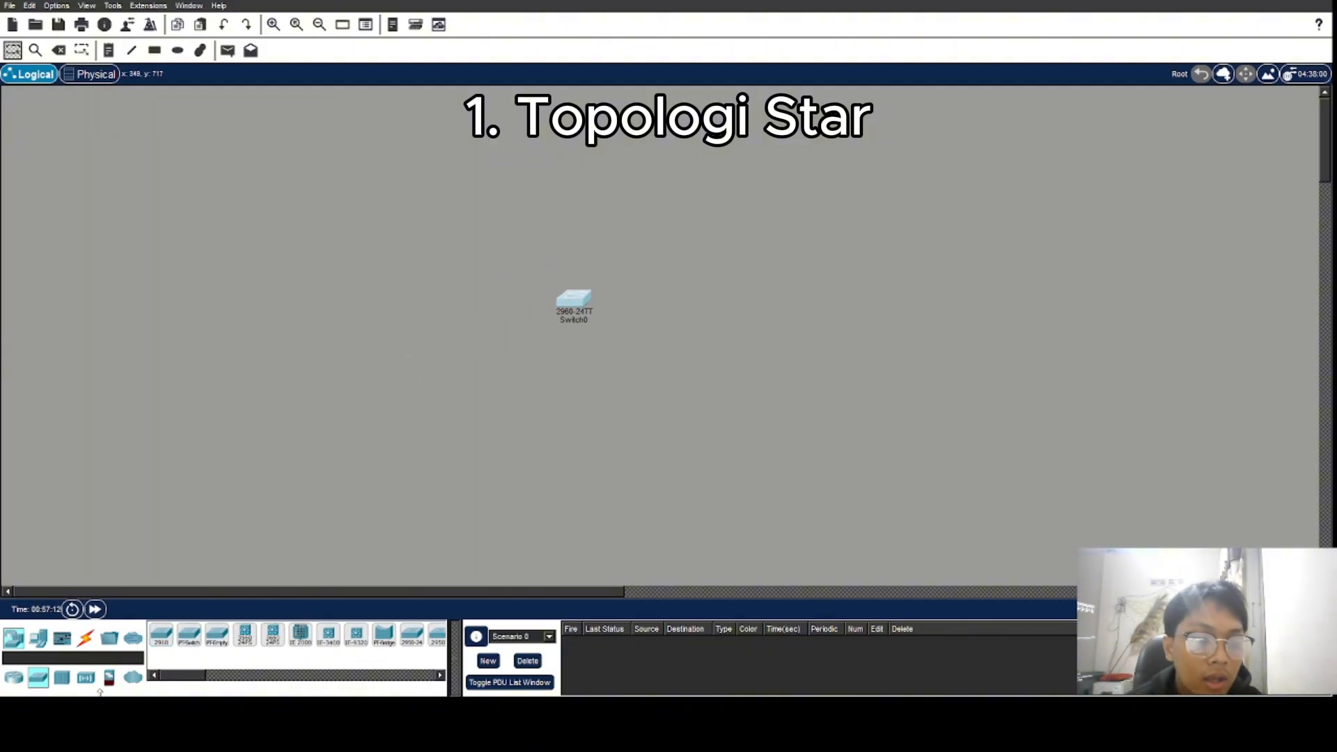
- Place five PCs around the switch: two on its left side, one below it and two on its right side
click(41, 636)
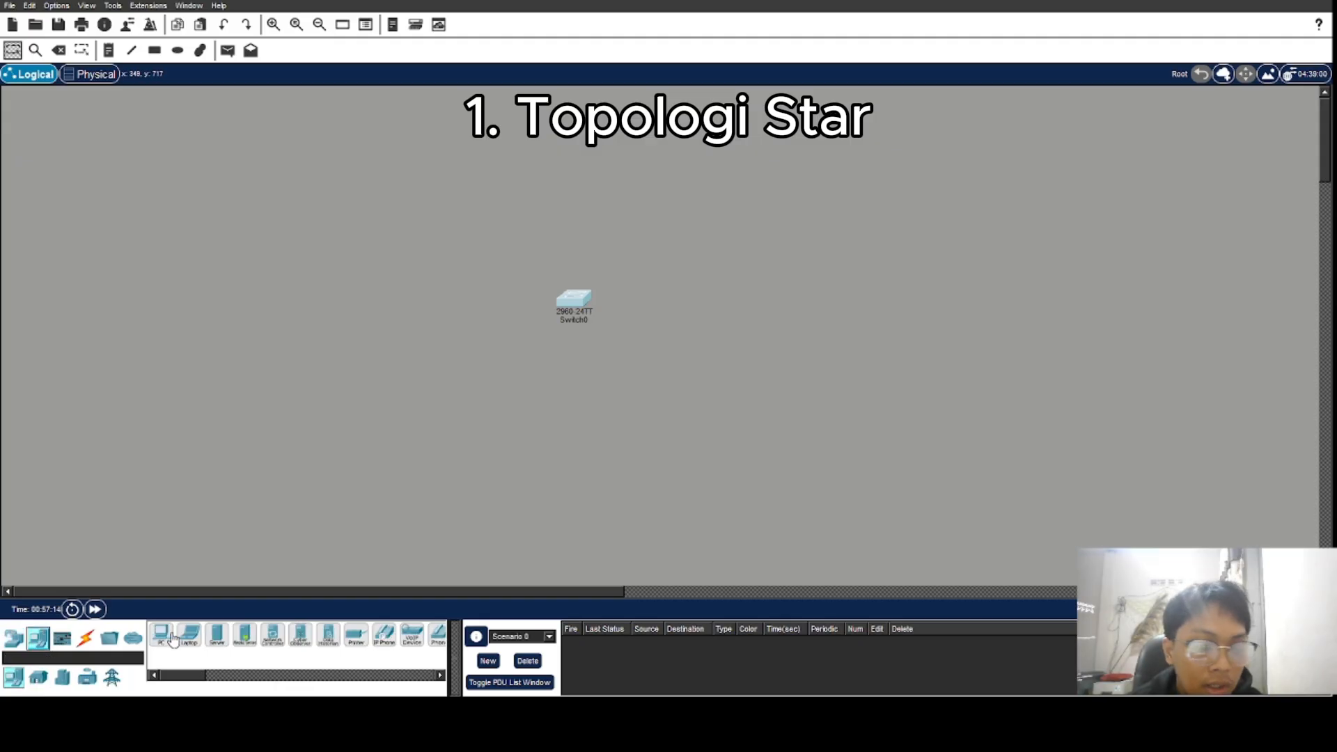
drag(172, 637, 360, 273)
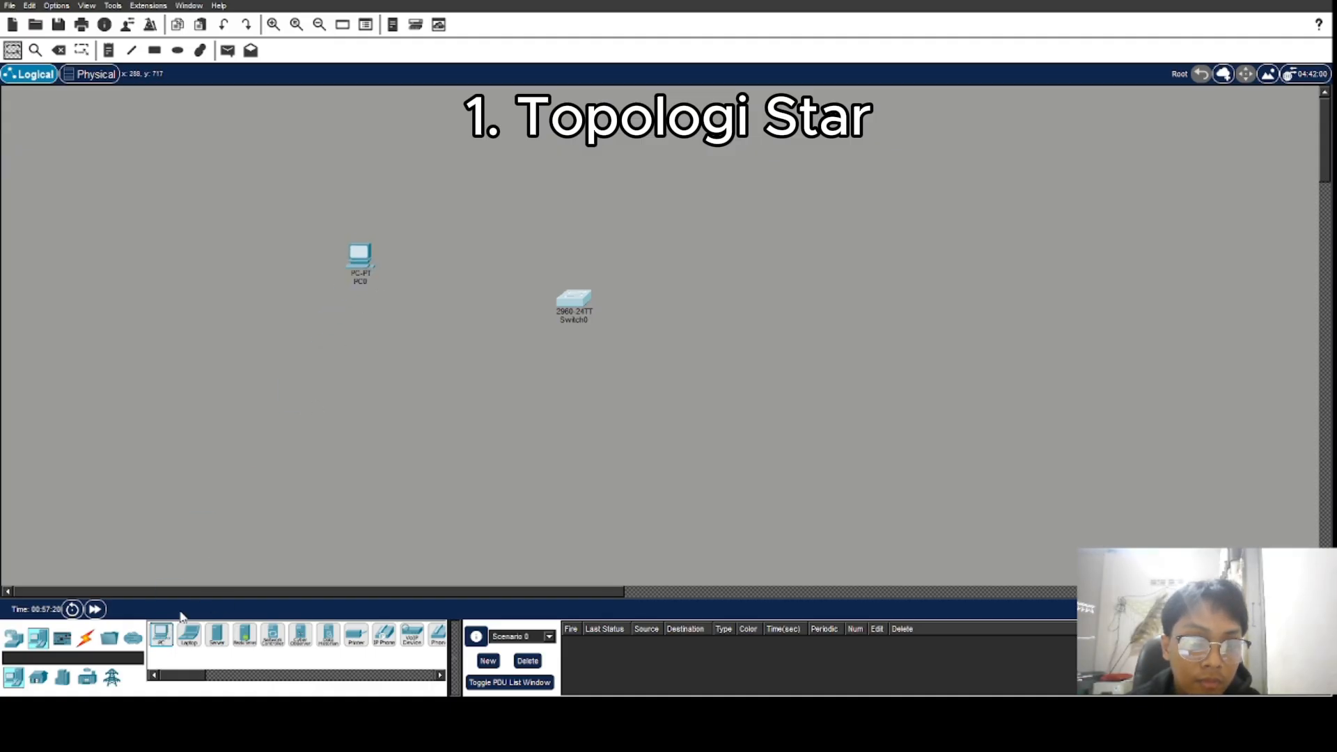
drag(160, 634, 358, 407)
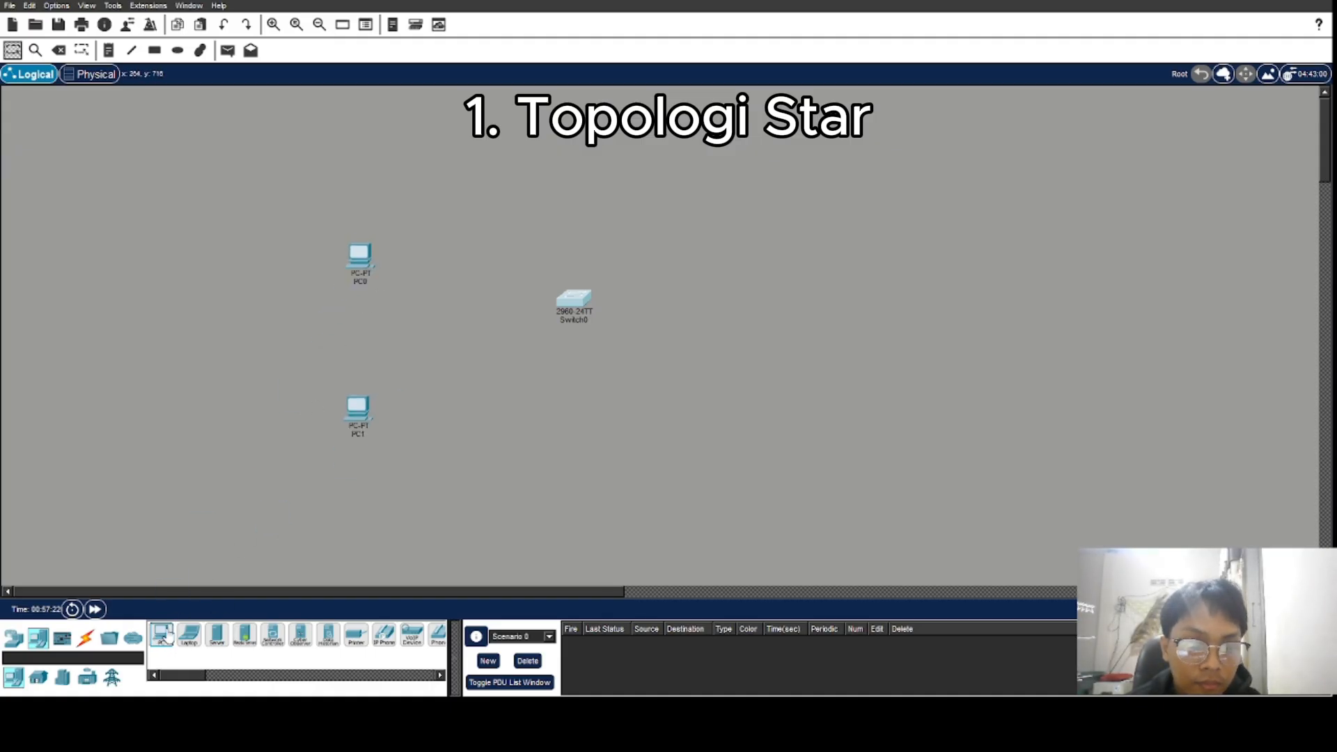
drag(161, 633, 572, 454)
drag(161, 634, 746, 411)
drag(161, 635, 764, 271)
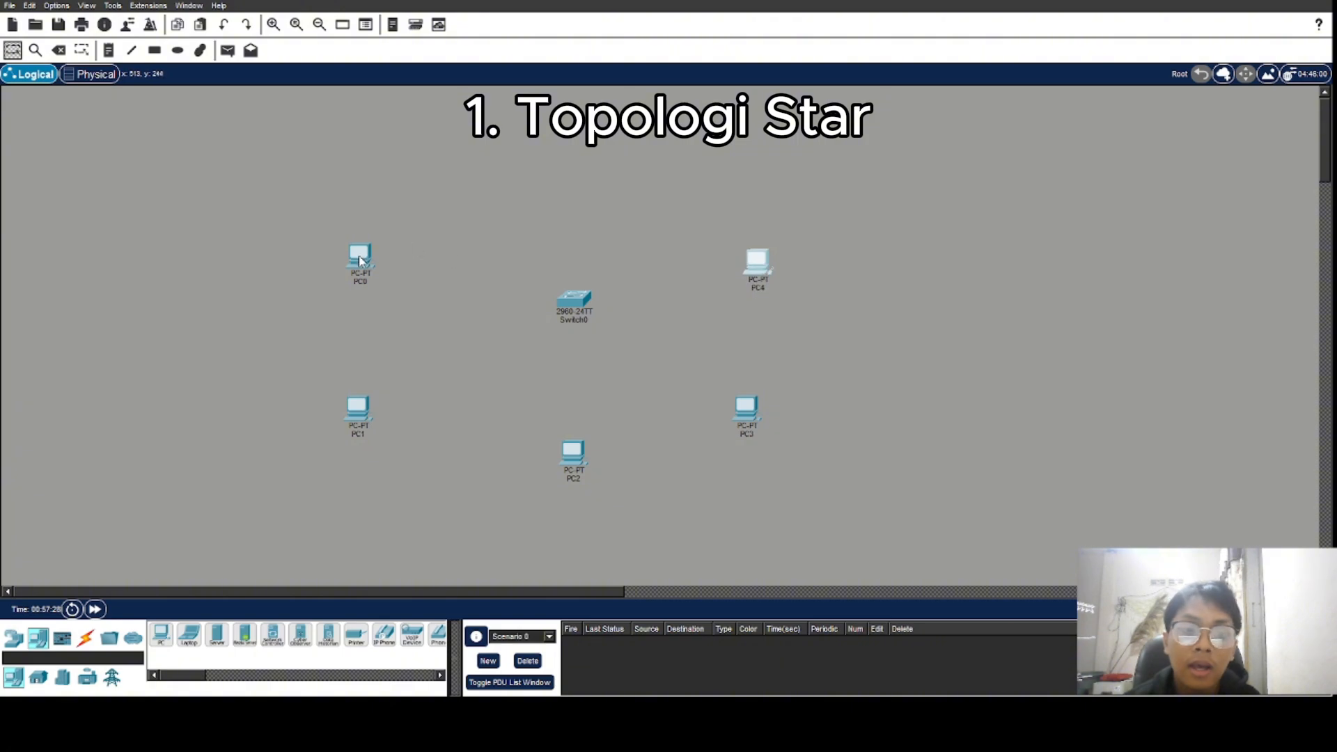
- Move PC0, PC1 and the switch into a more even star layout, and add a server above the centred switch
drag(358, 256, 411, 233)
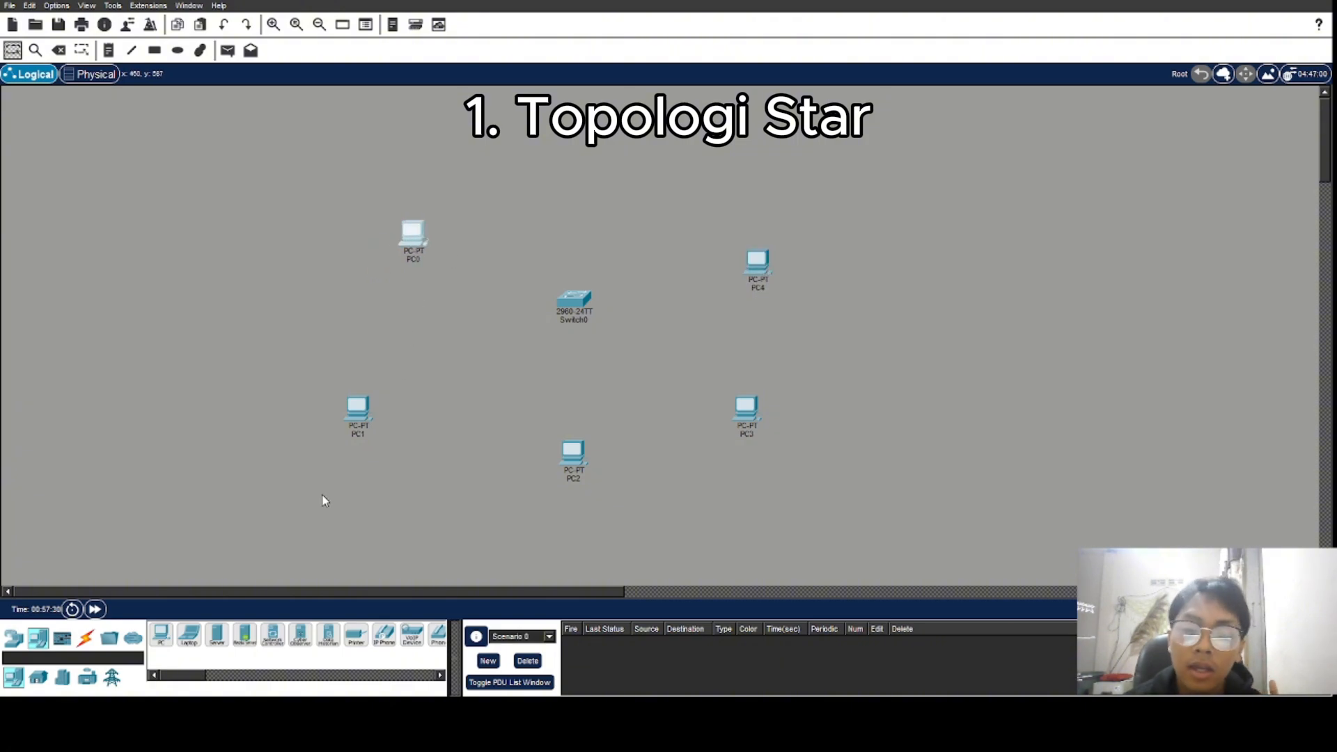
drag(357, 416, 388, 412)
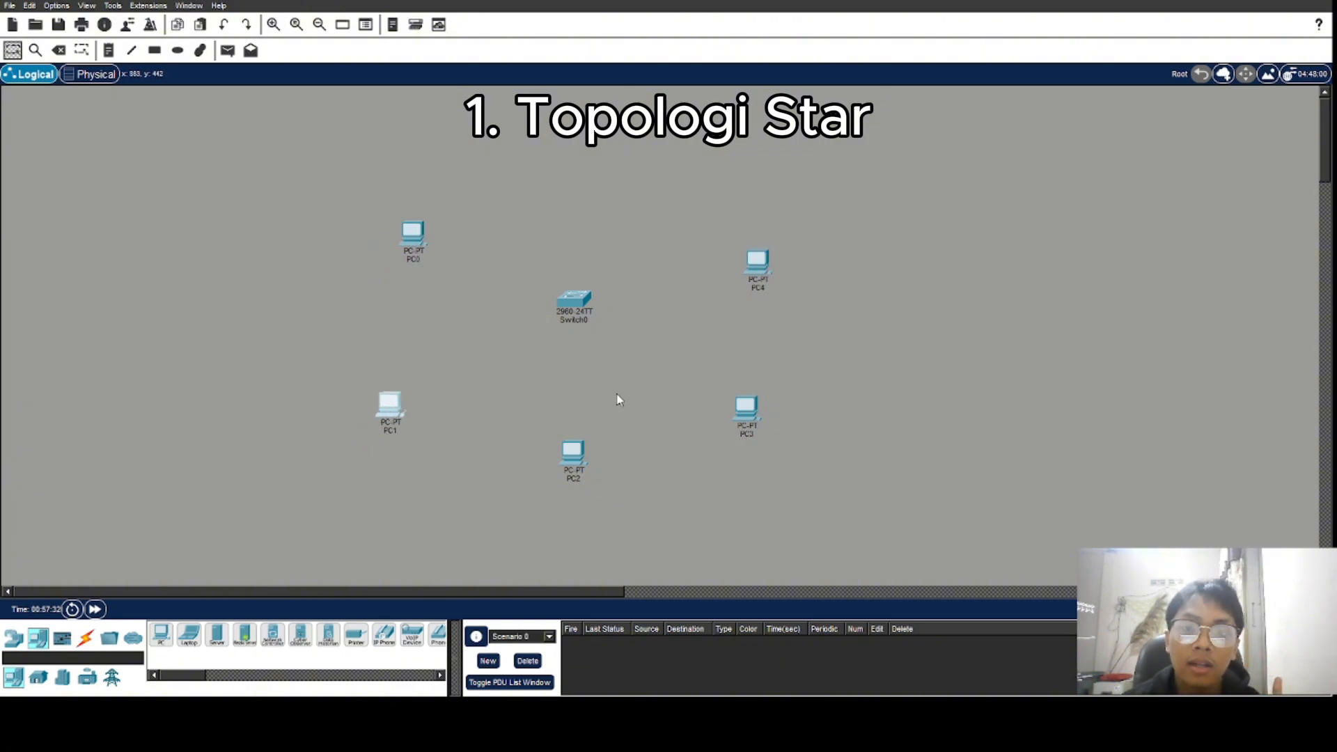
drag(578, 309, 563, 331)
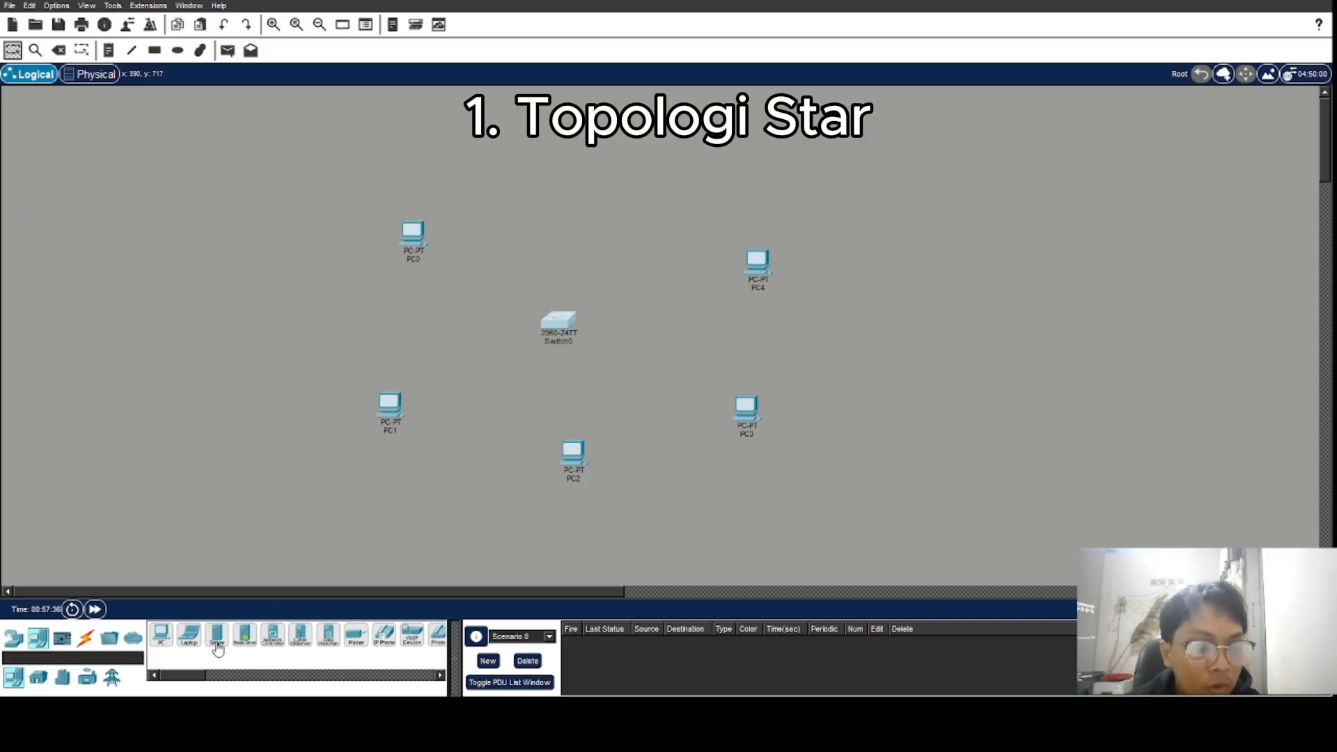
drag(218, 648, 575, 148)
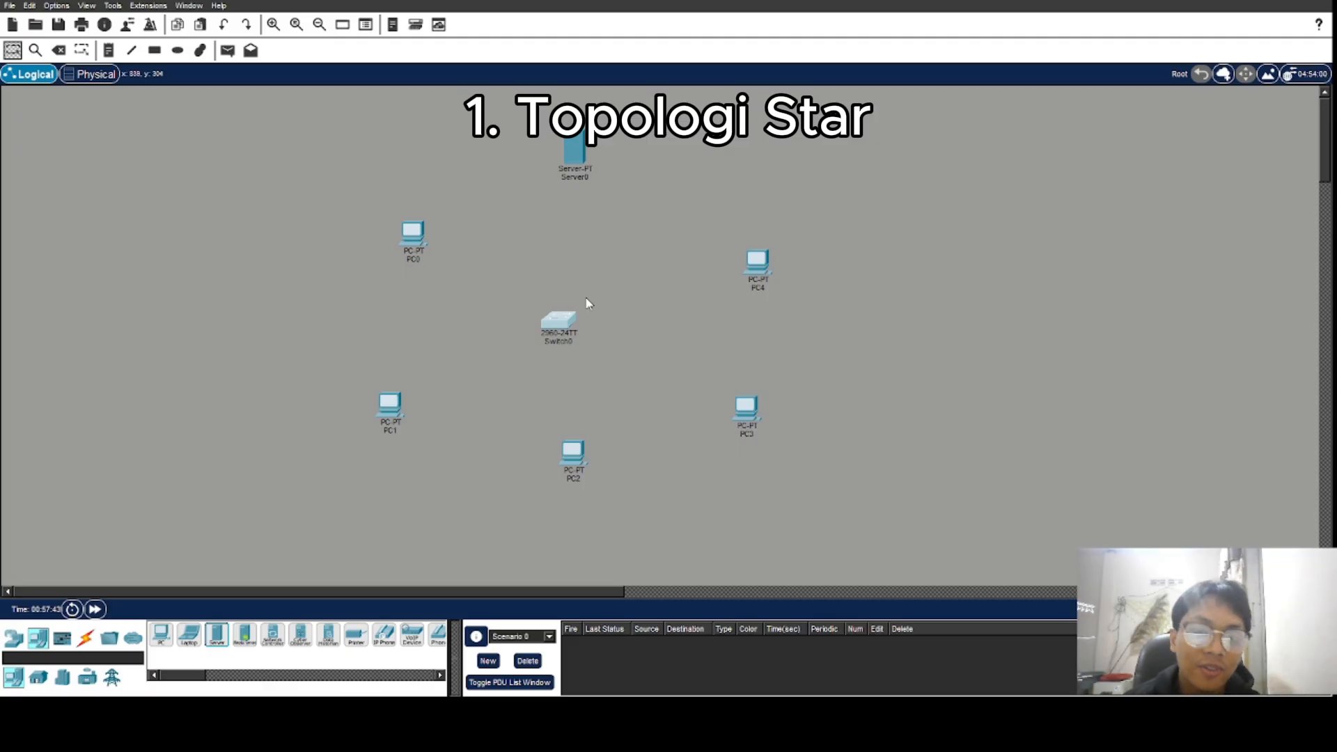
drag(551, 328, 572, 338)
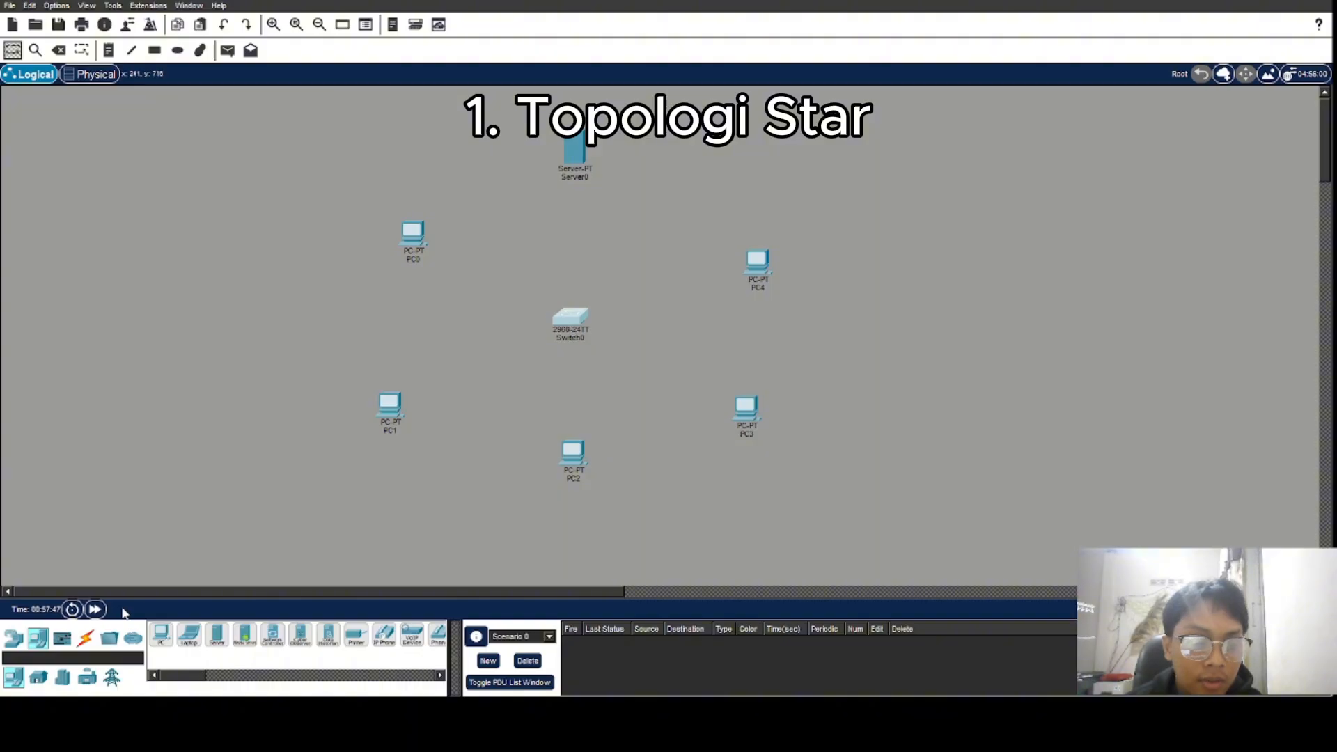
- Connect PC0 and PC1 to the central switch using the automatically chosen connection type
click(85, 637)
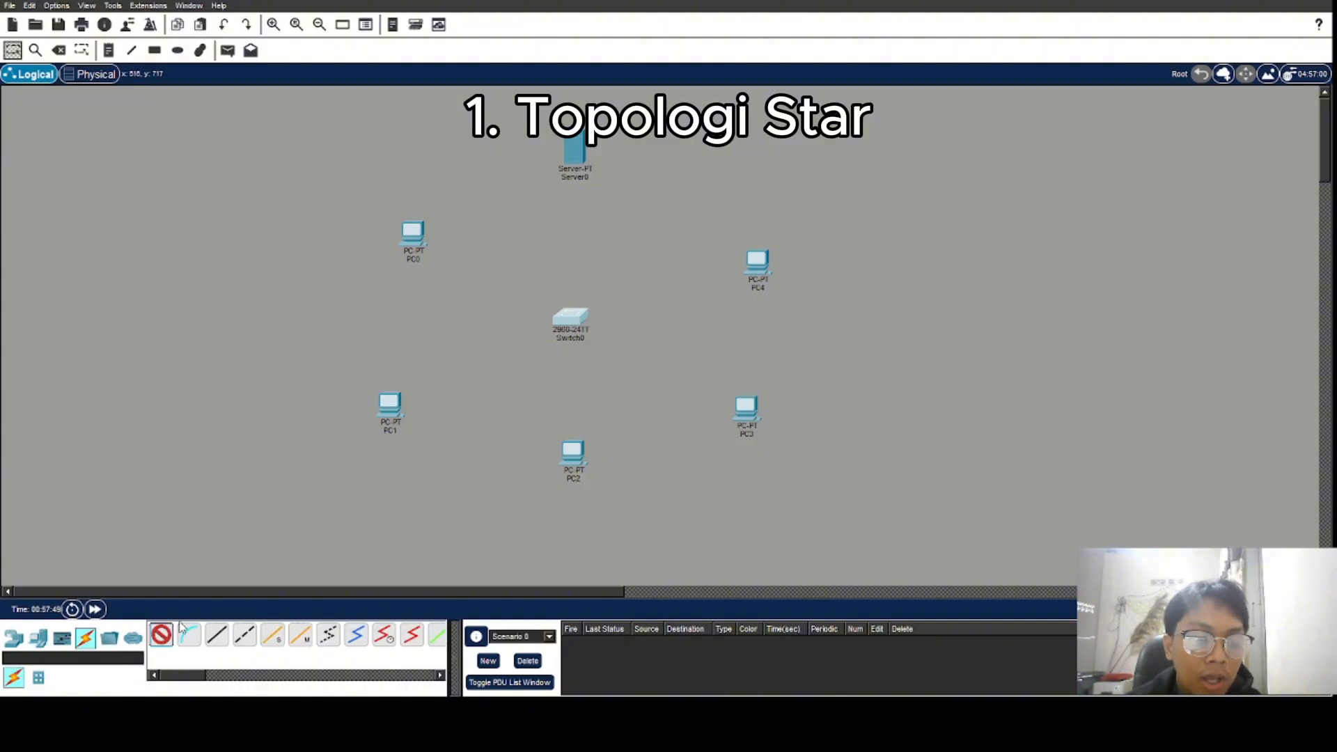
click(419, 245)
click(567, 319)
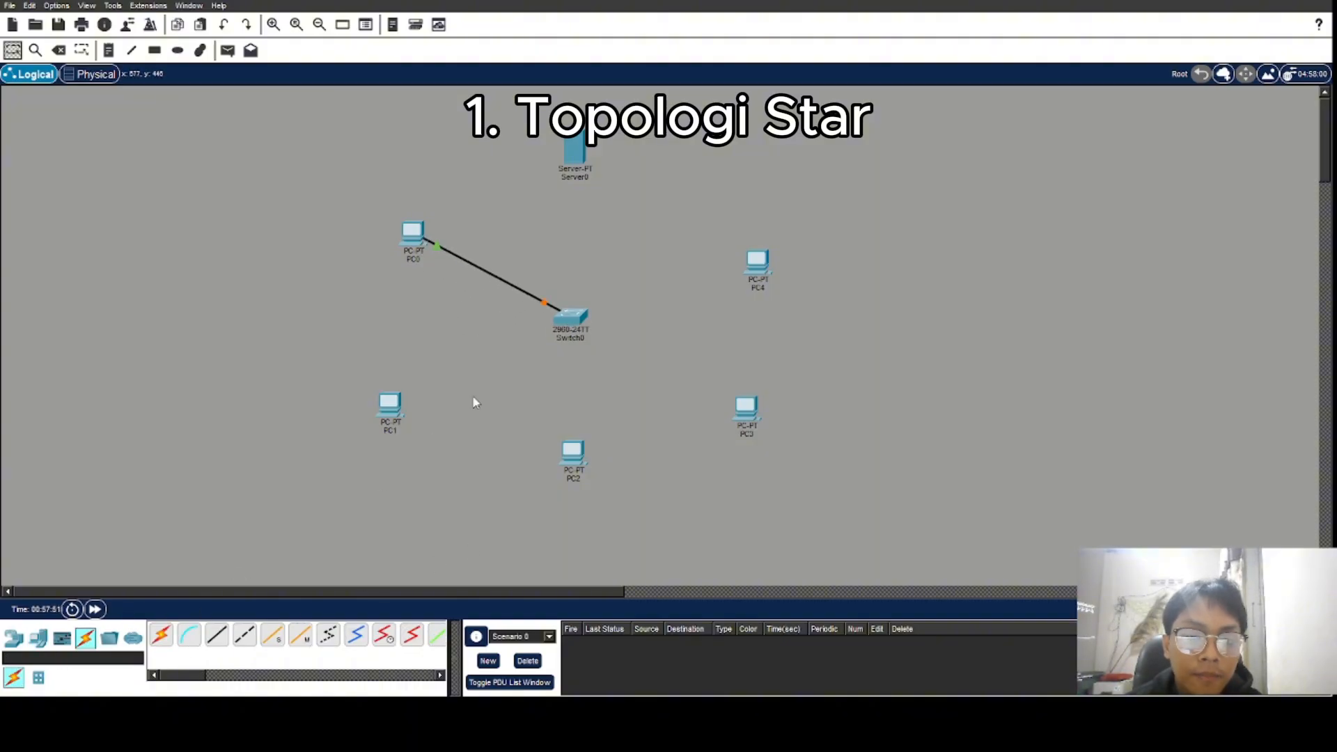
click(161, 635)
click(389, 405)
click(572, 322)
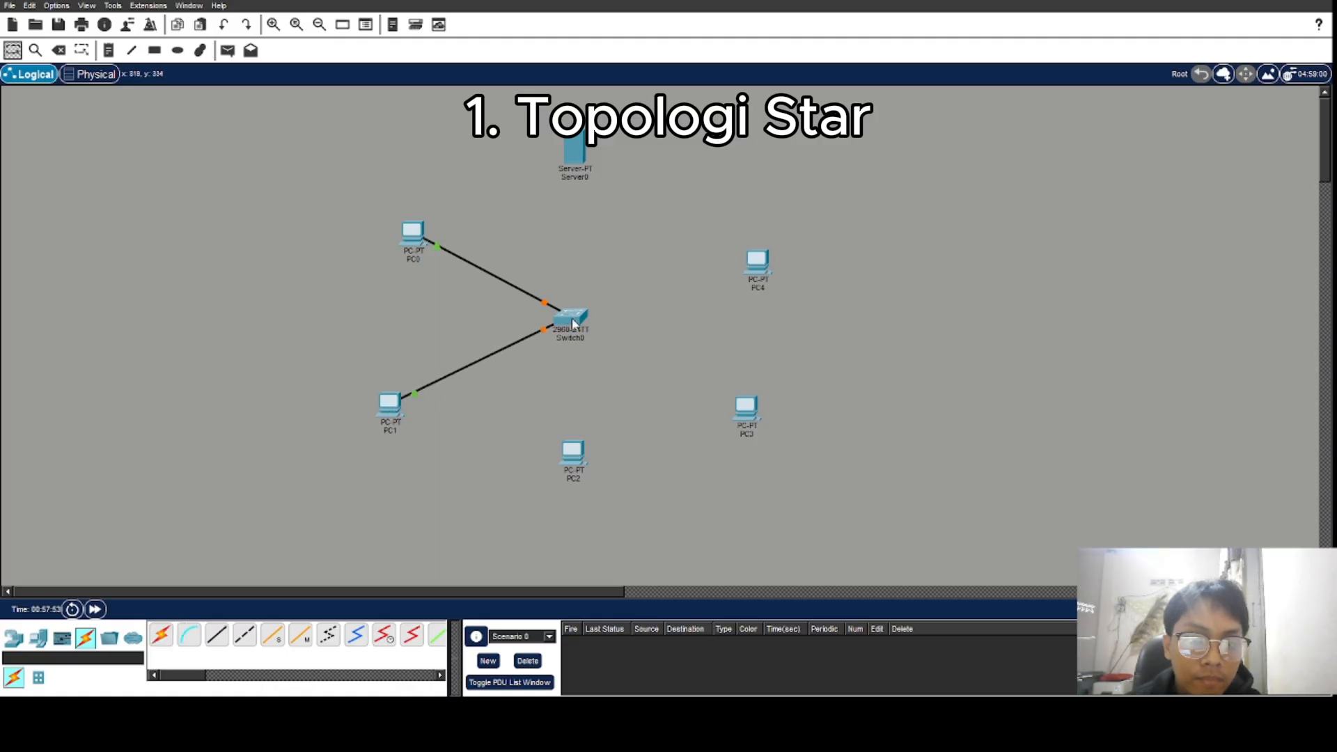
- Connect PC2 and PC3 to the central switch using the automatically chosen connection type
click(161, 635)
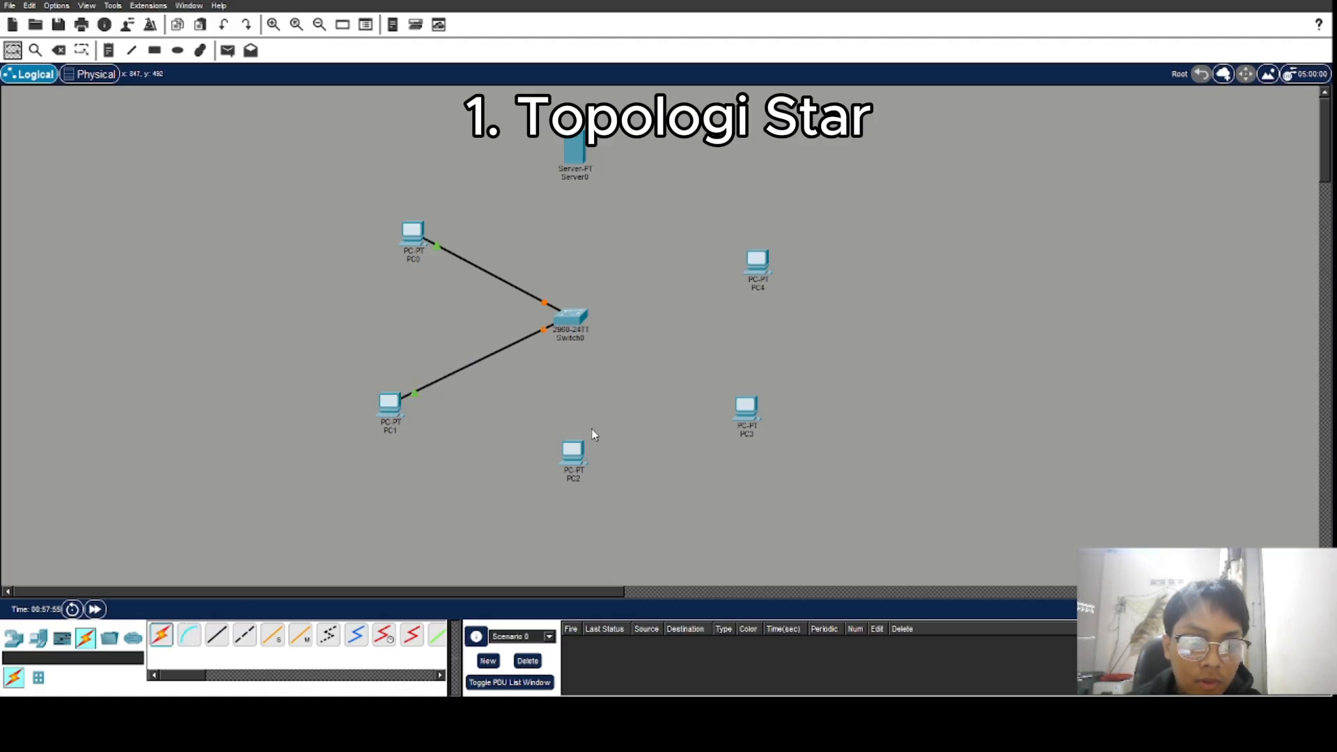
click(572, 451)
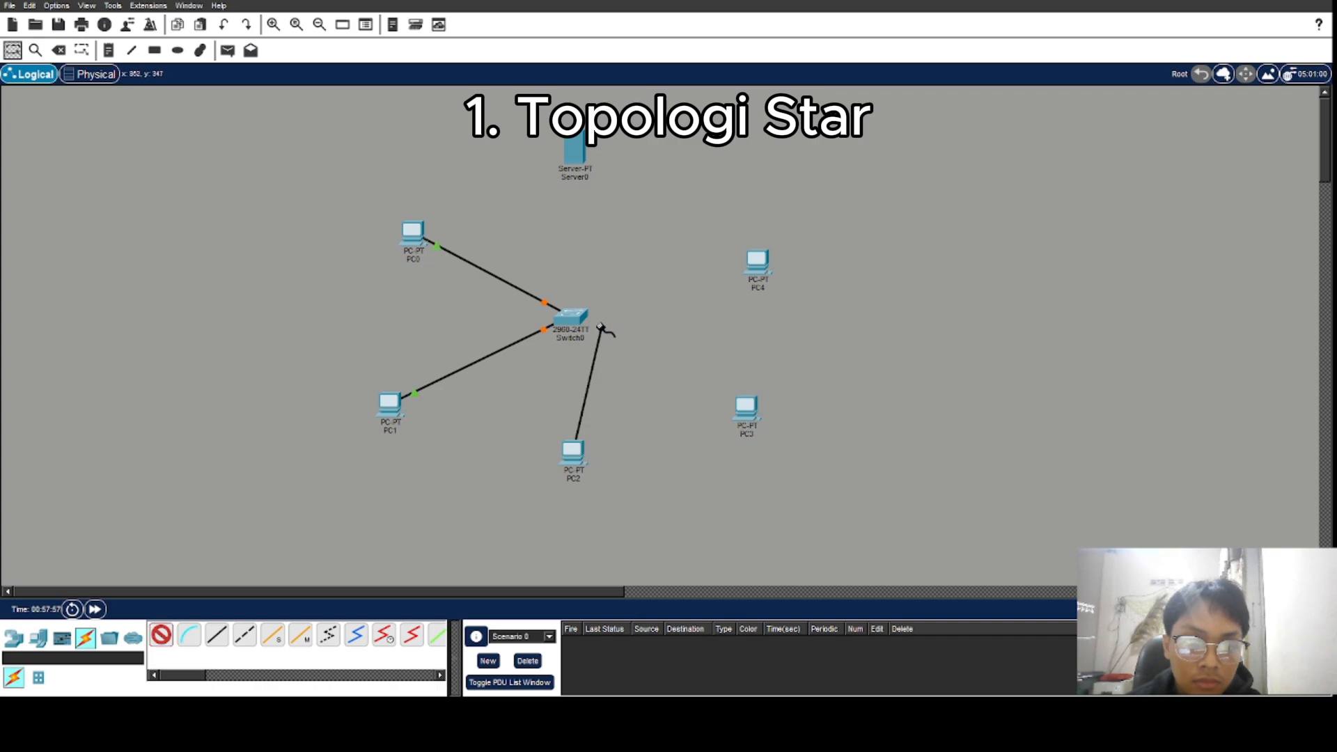
click(572, 325)
click(163, 634)
click(747, 412)
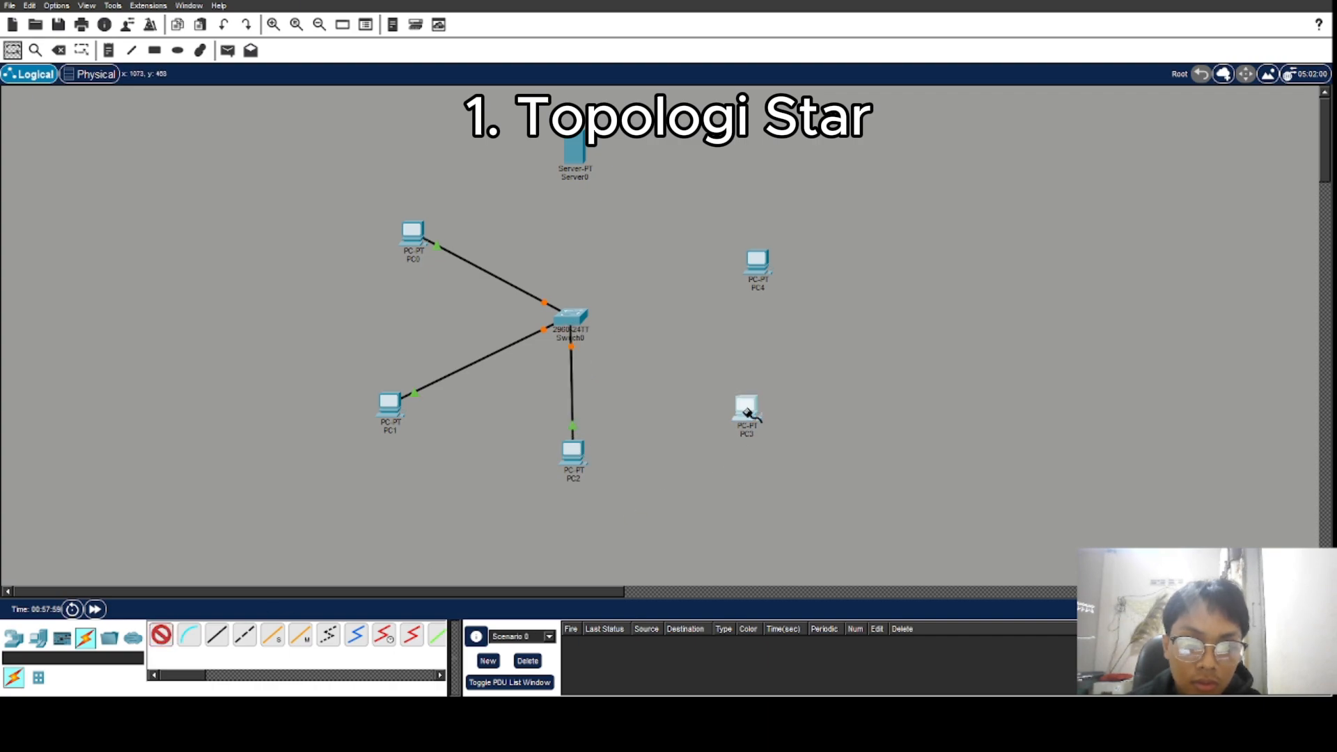
click(575, 324)
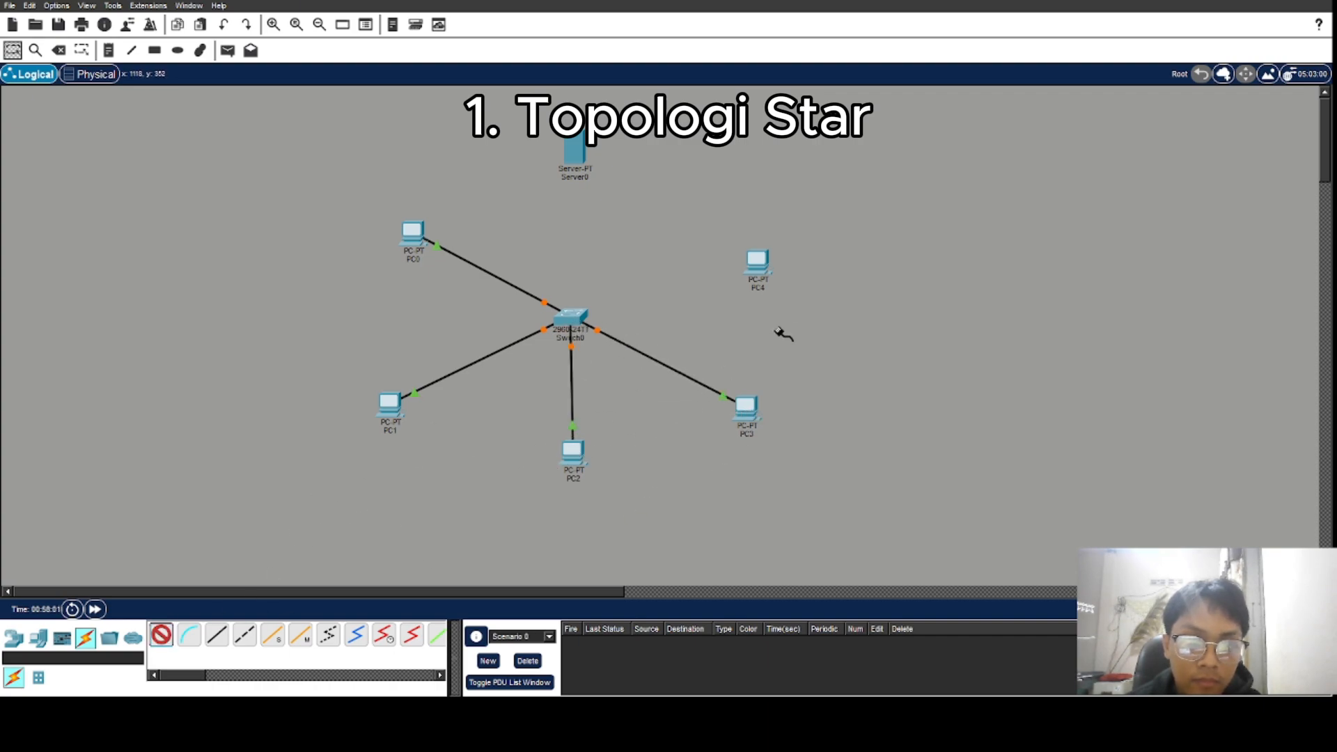
- Connect PC4 and the server to the switch with automatic connections, and shift the server slightly up and left
click(757, 263)
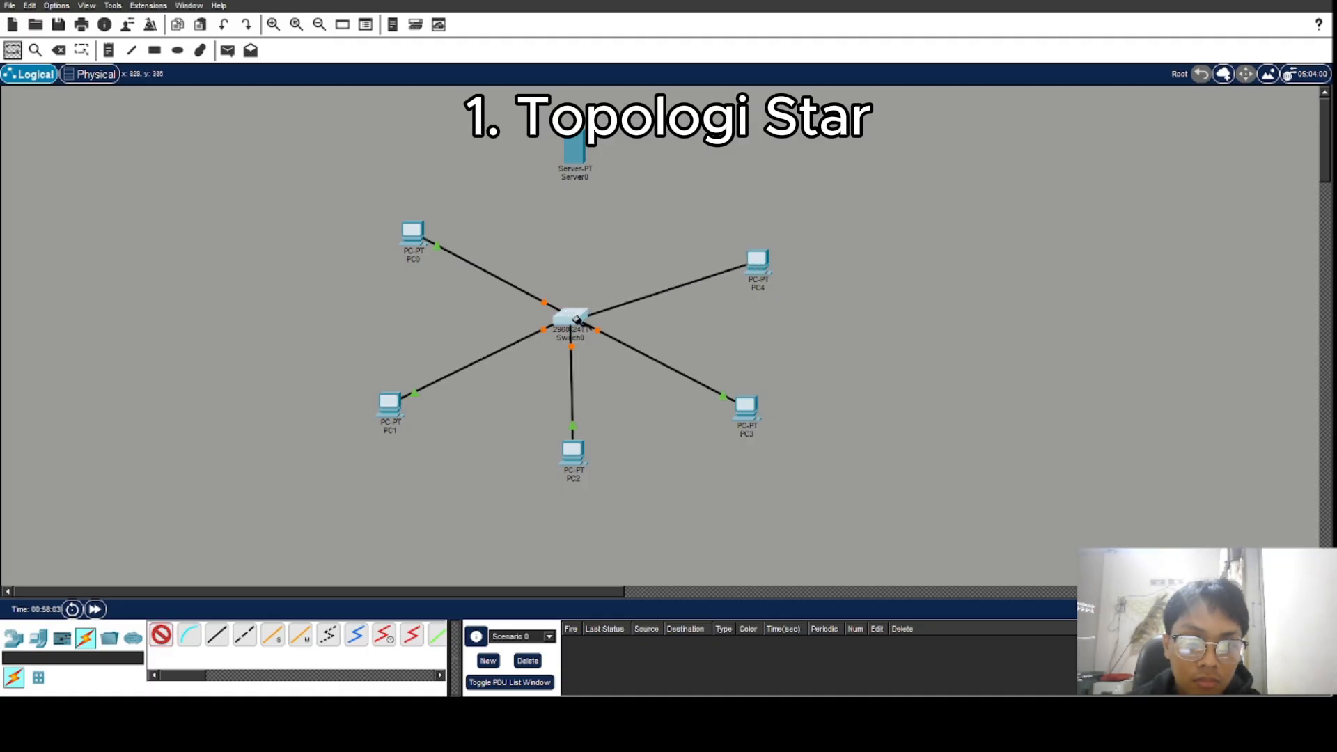
click(575, 319)
click(163, 633)
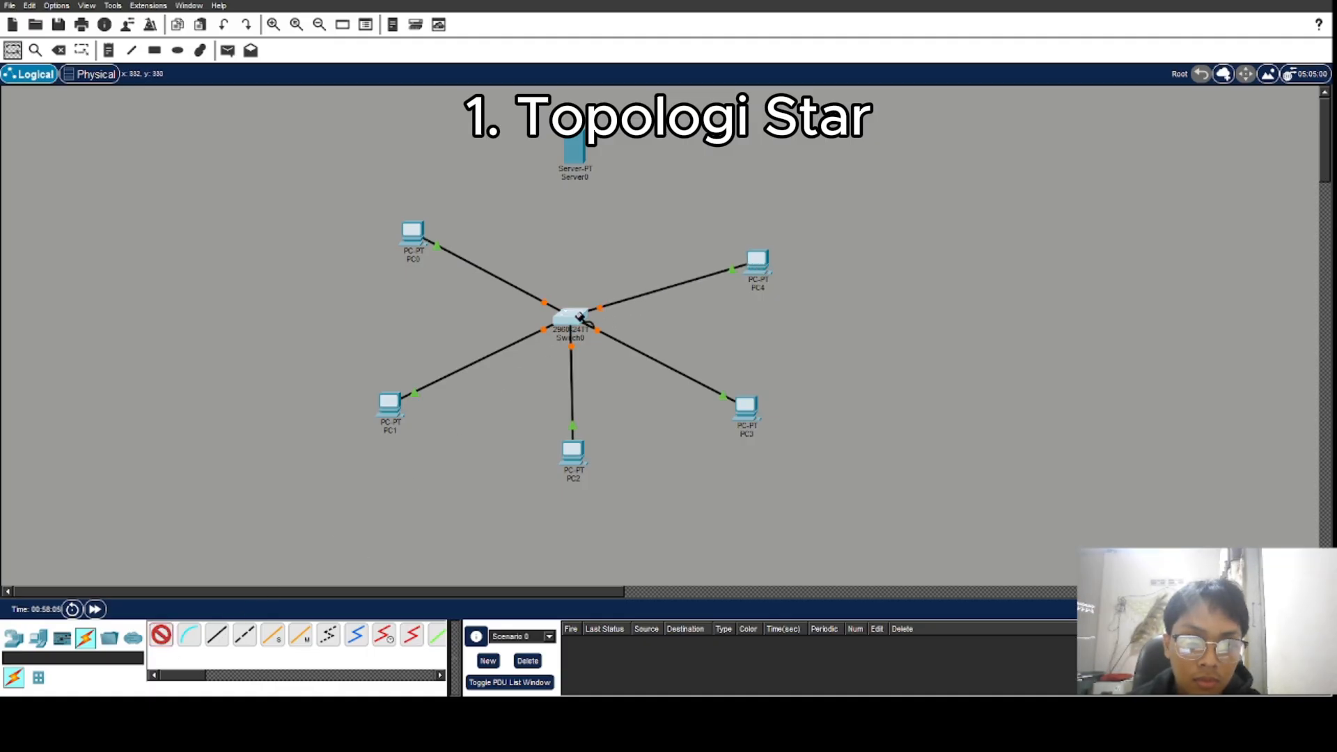
click(579, 317)
click(574, 152)
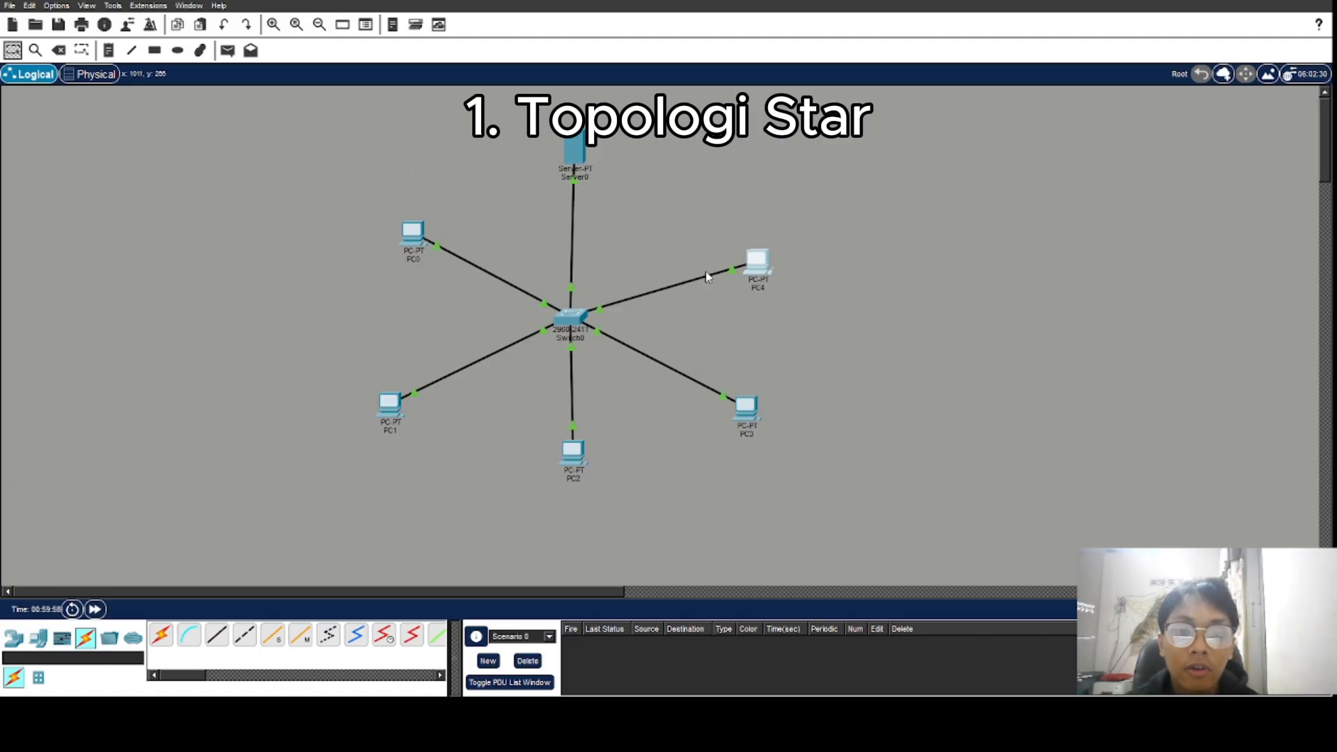
drag(592, 148, 584, 139)
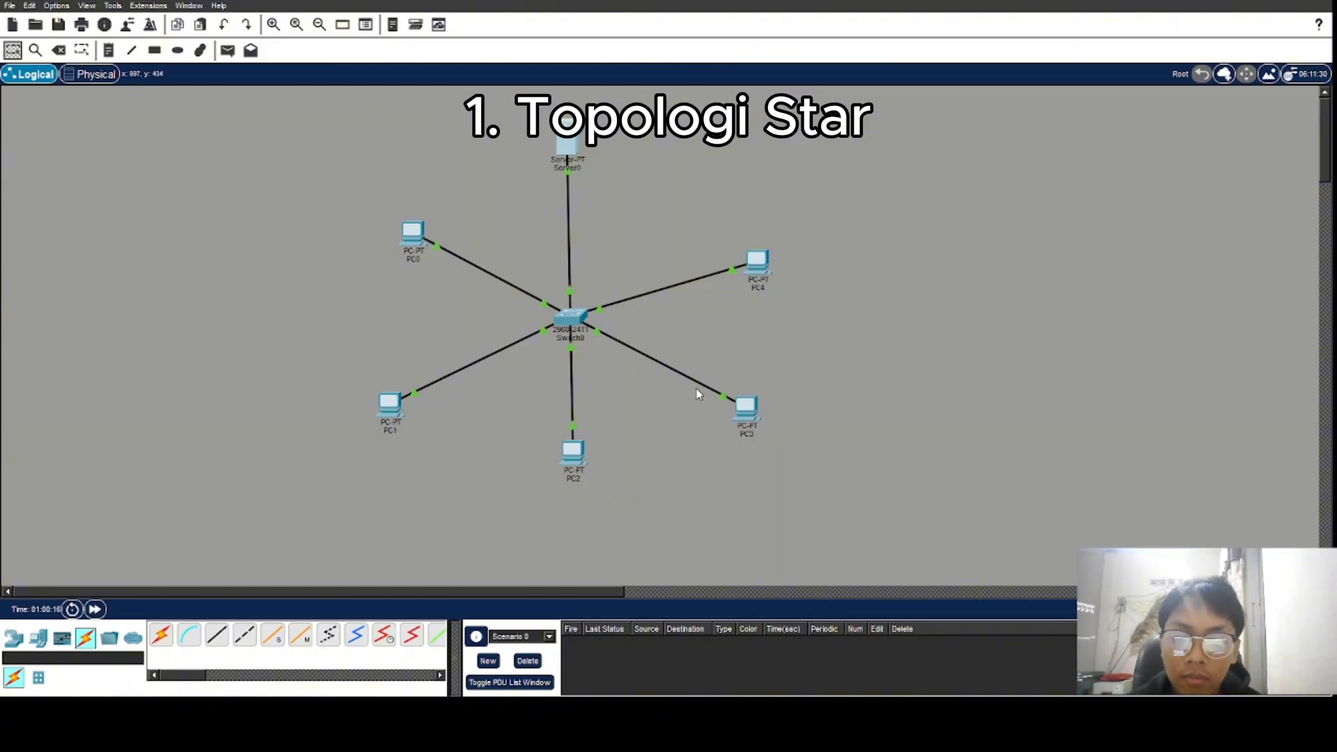
- Test the star network by sending simple PDUs from PC1 to PC4 and from PC0 to PC3
click(227, 54)
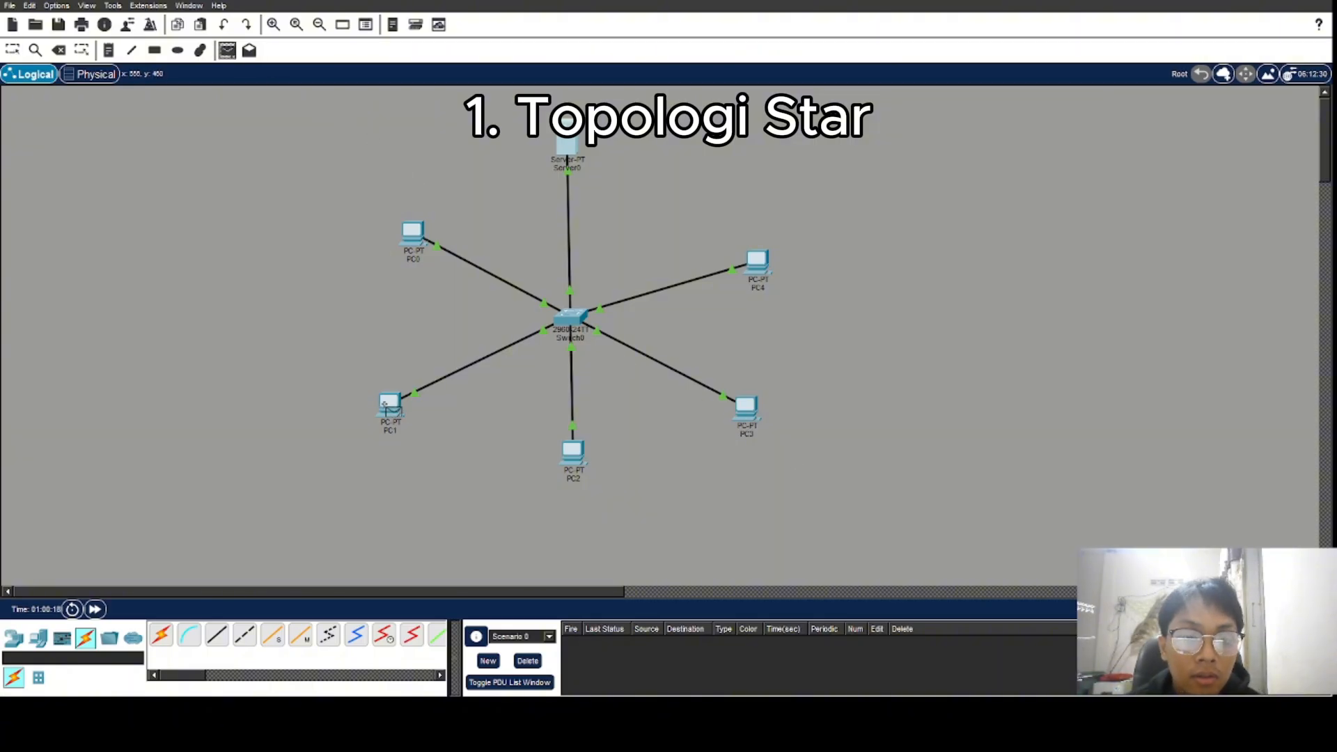
click(391, 404)
click(756, 263)
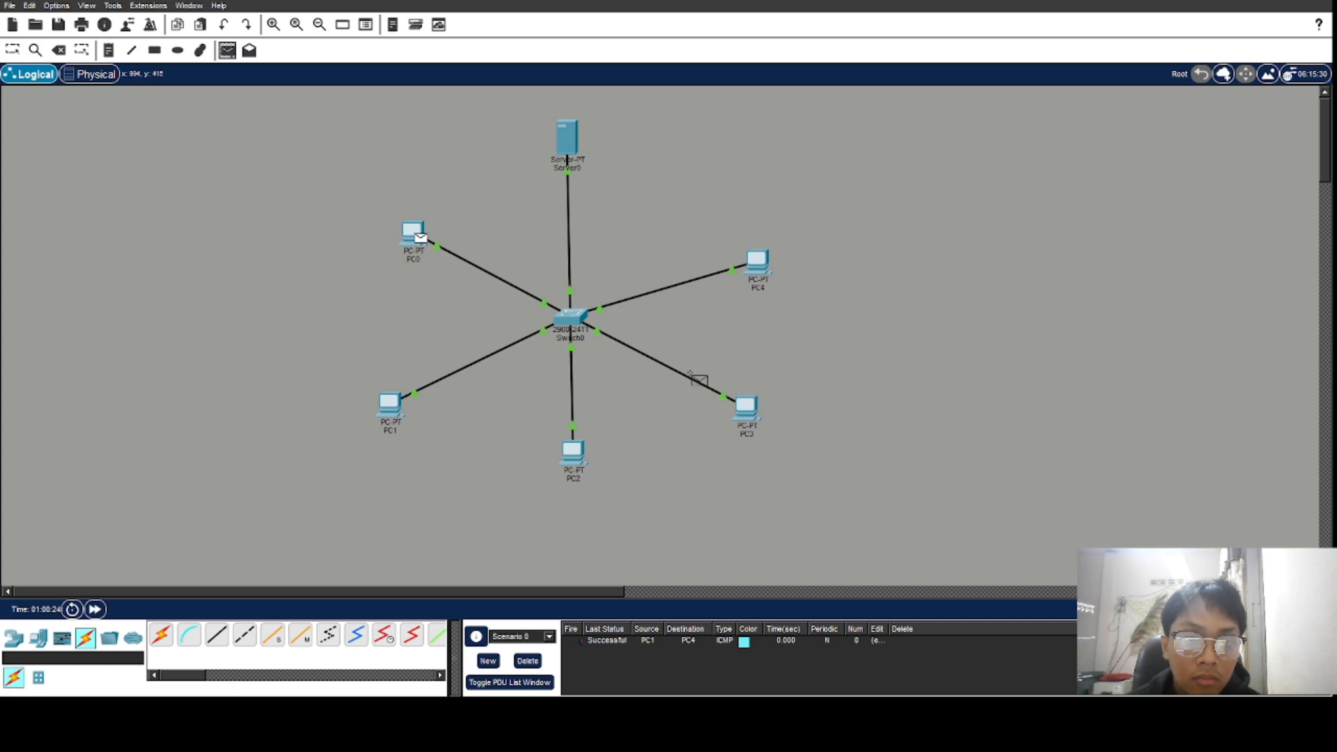
click(745, 405)
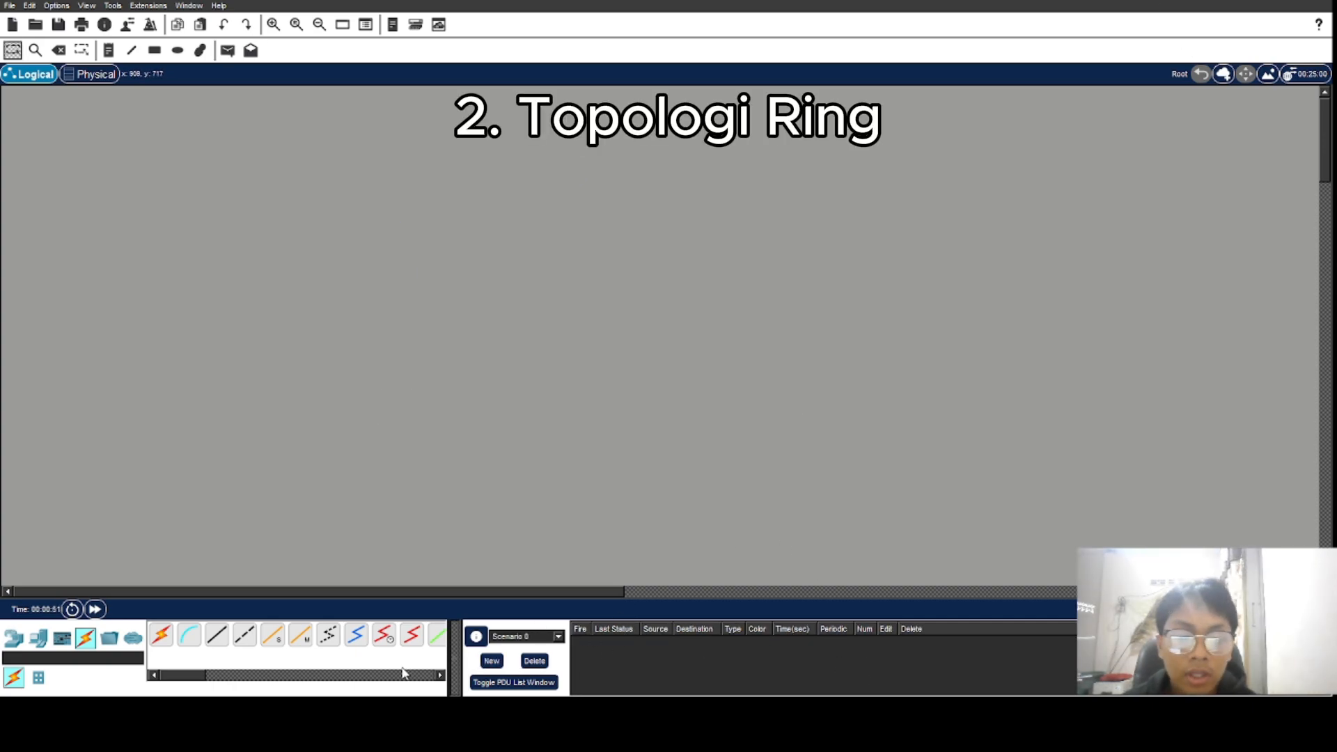
- Place five 2960 switches in a ring on the empty workspace: one at the top centre and two down each side
click(39, 637)
click(13, 638)
click(43, 679)
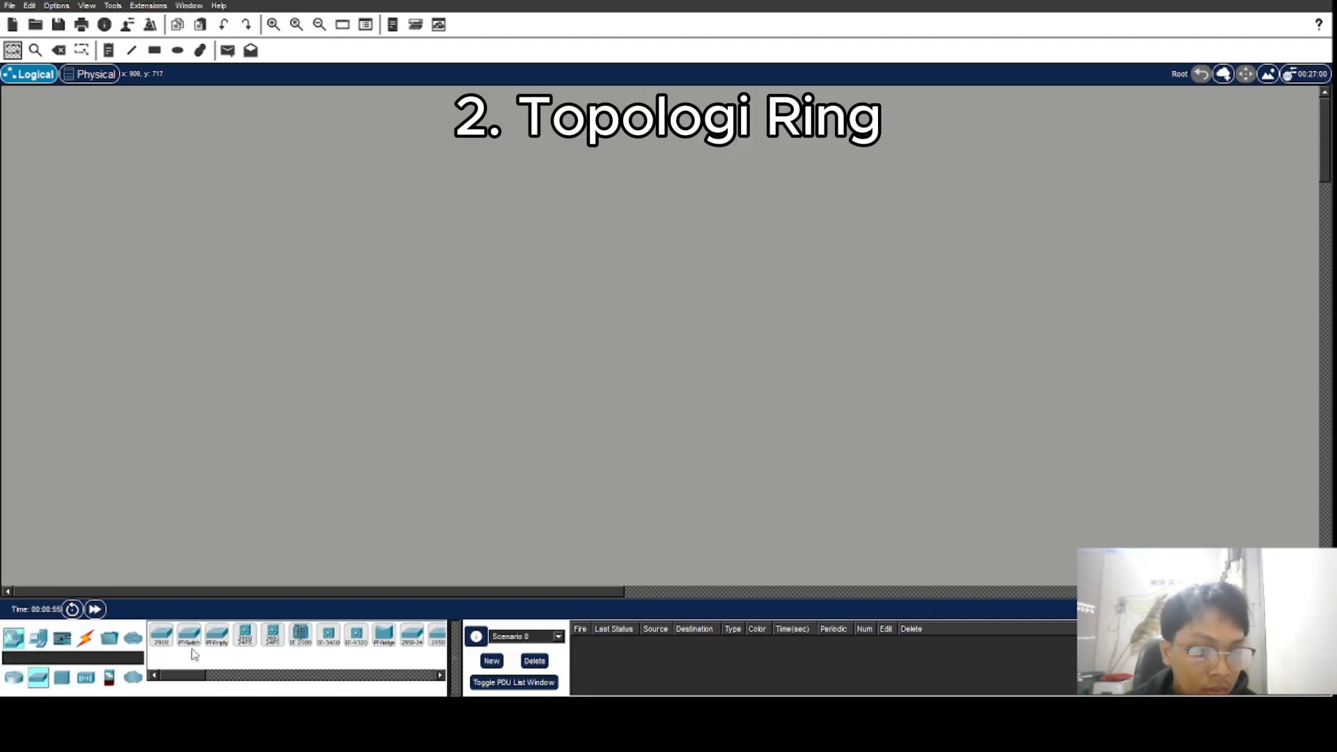
click(173, 638)
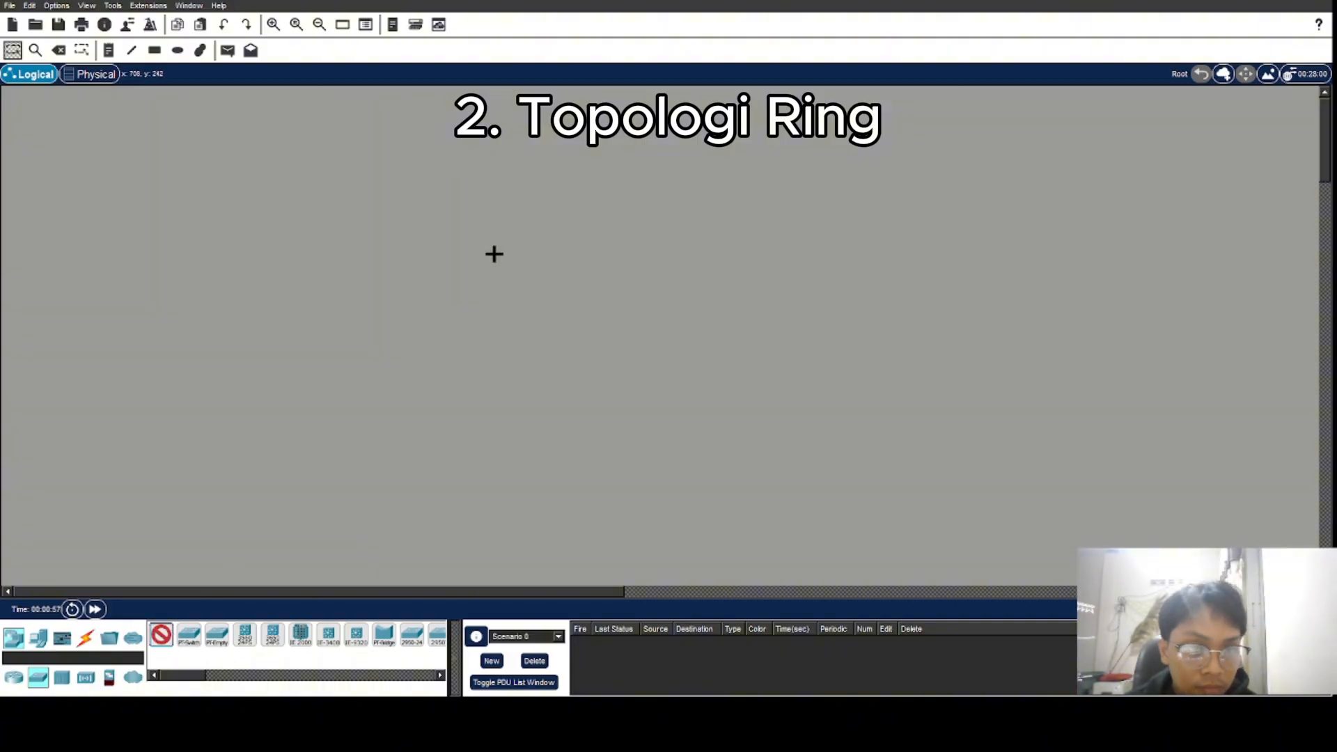
click(584, 190)
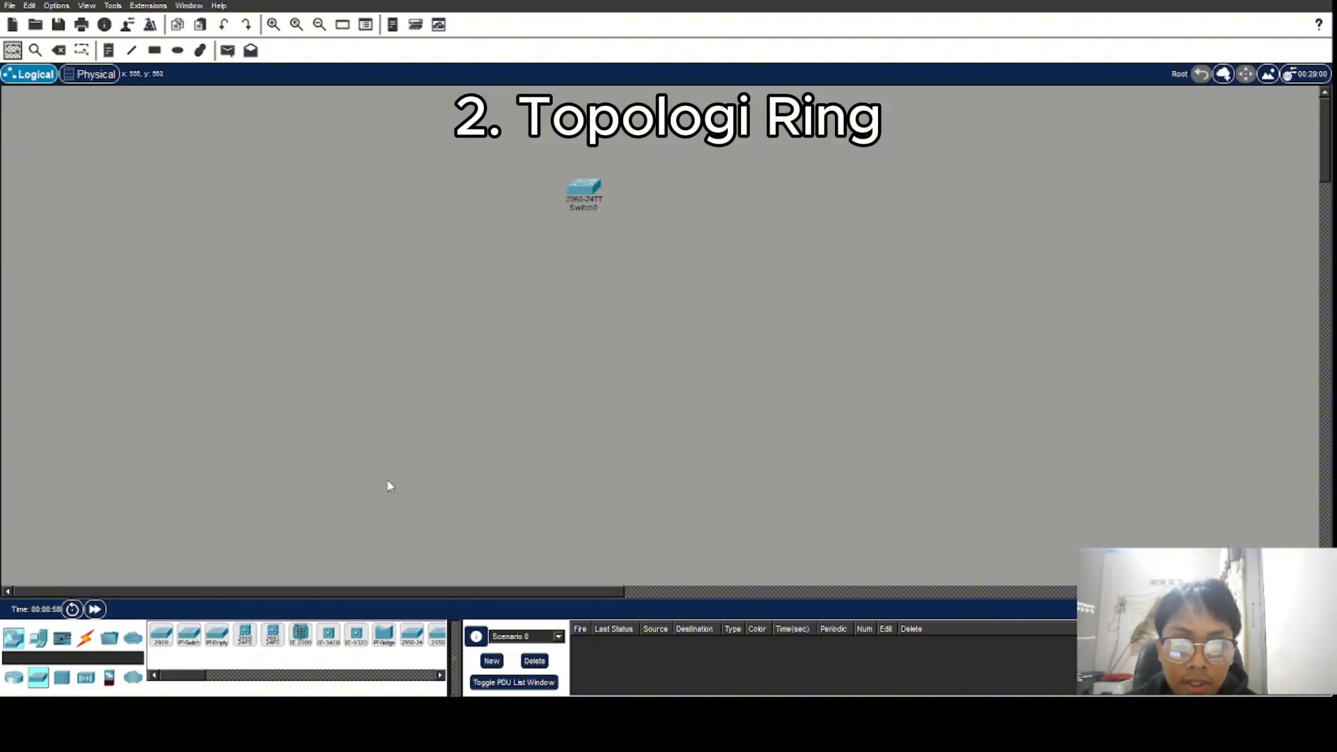
click(168, 639)
click(478, 274)
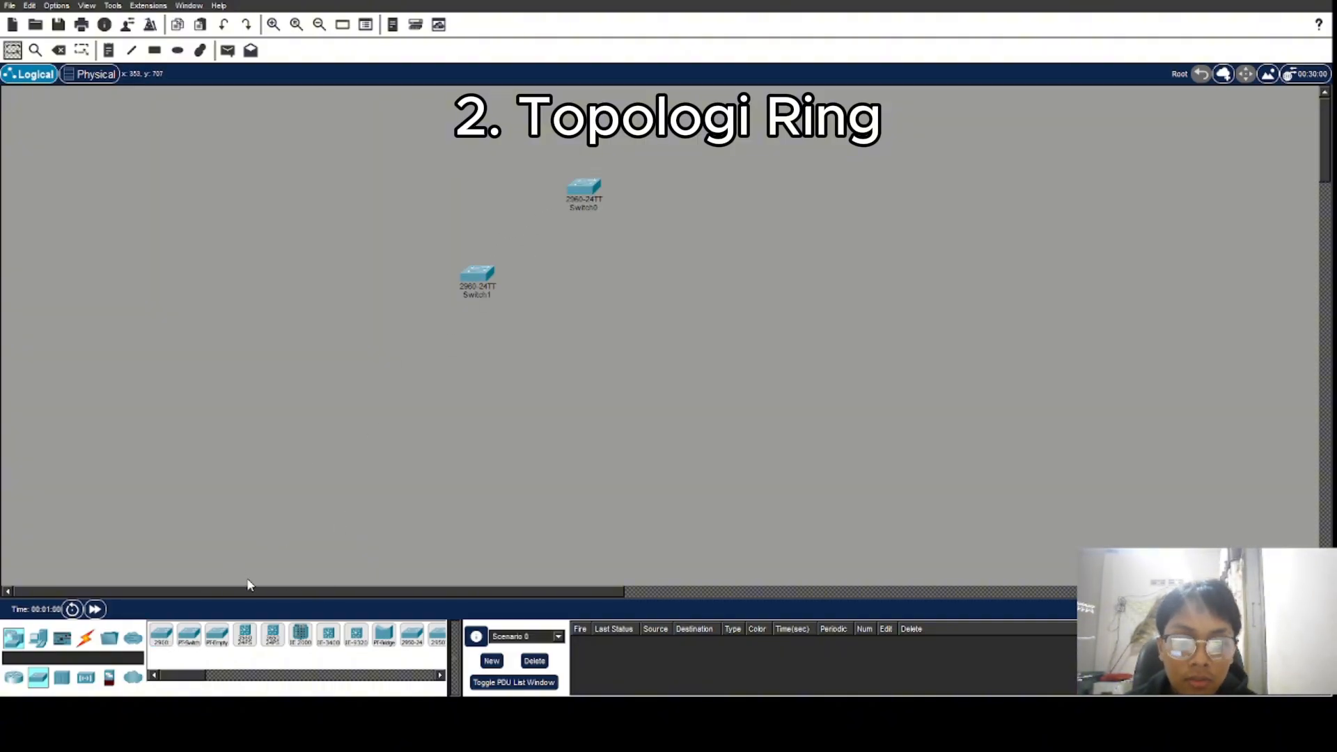
click(161, 637)
click(478, 400)
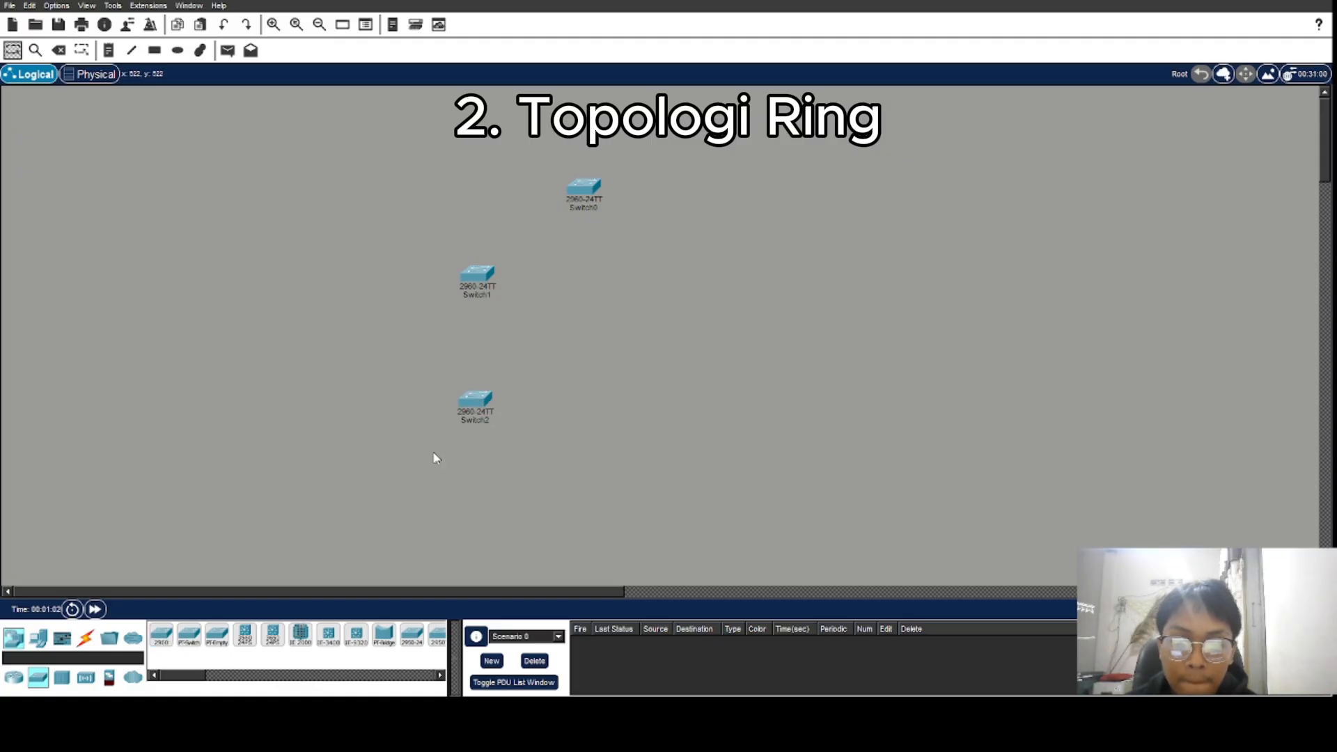
click(162, 637)
click(711, 277)
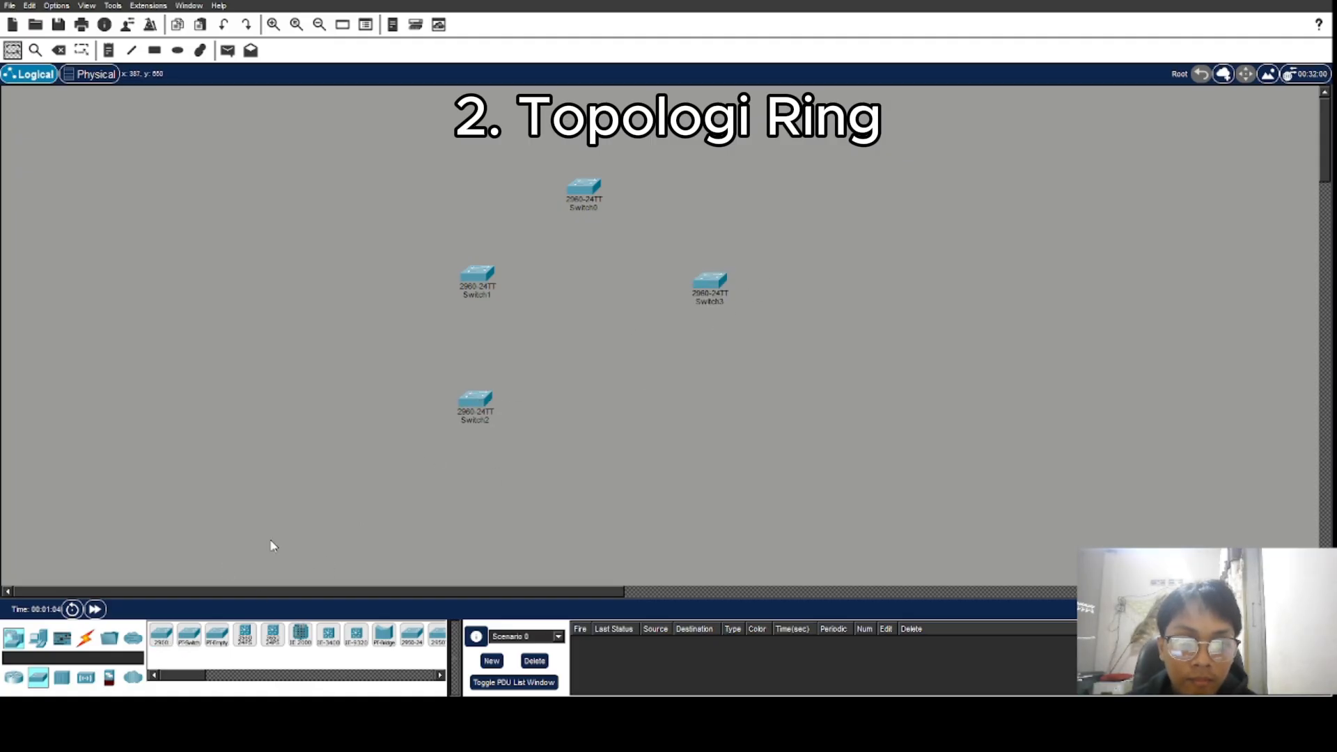
click(171, 639)
click(708, 396)
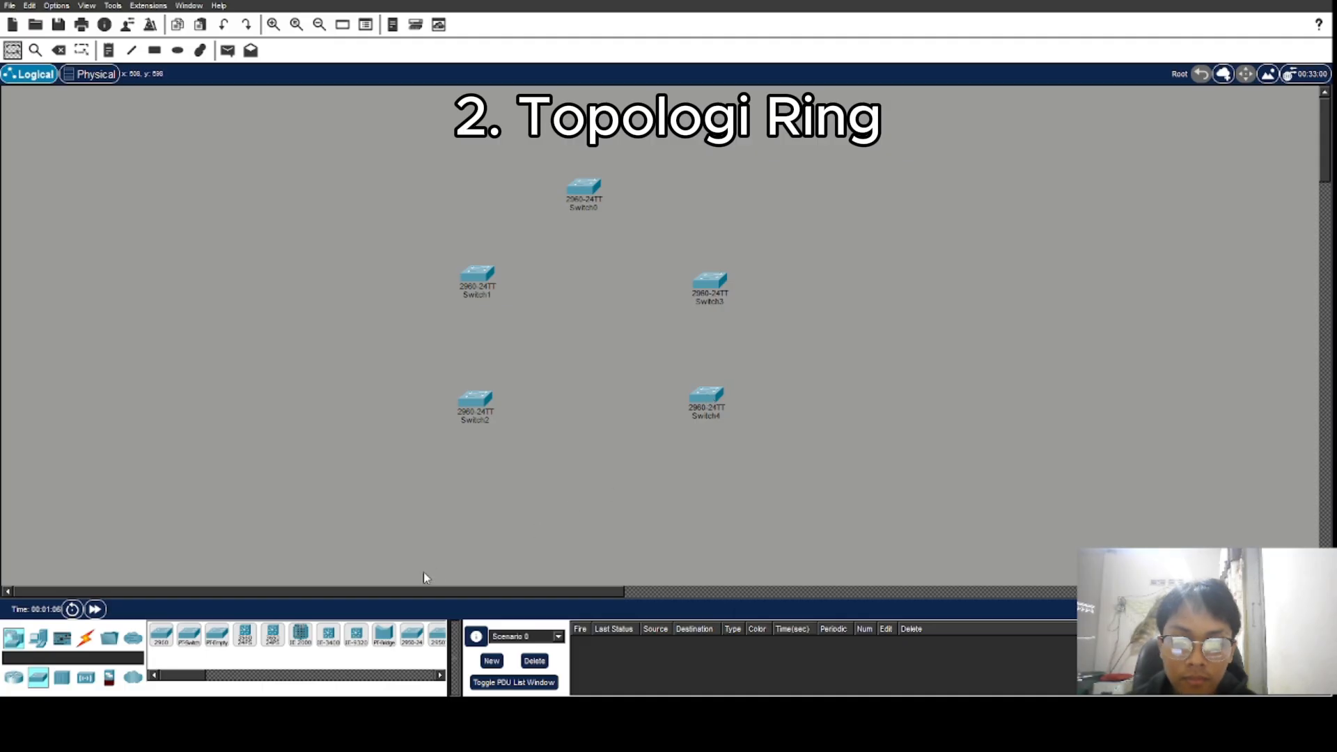
- Place five PCs around the ring: one above the top switch and one beside each of the four side switches
click(38, 638)
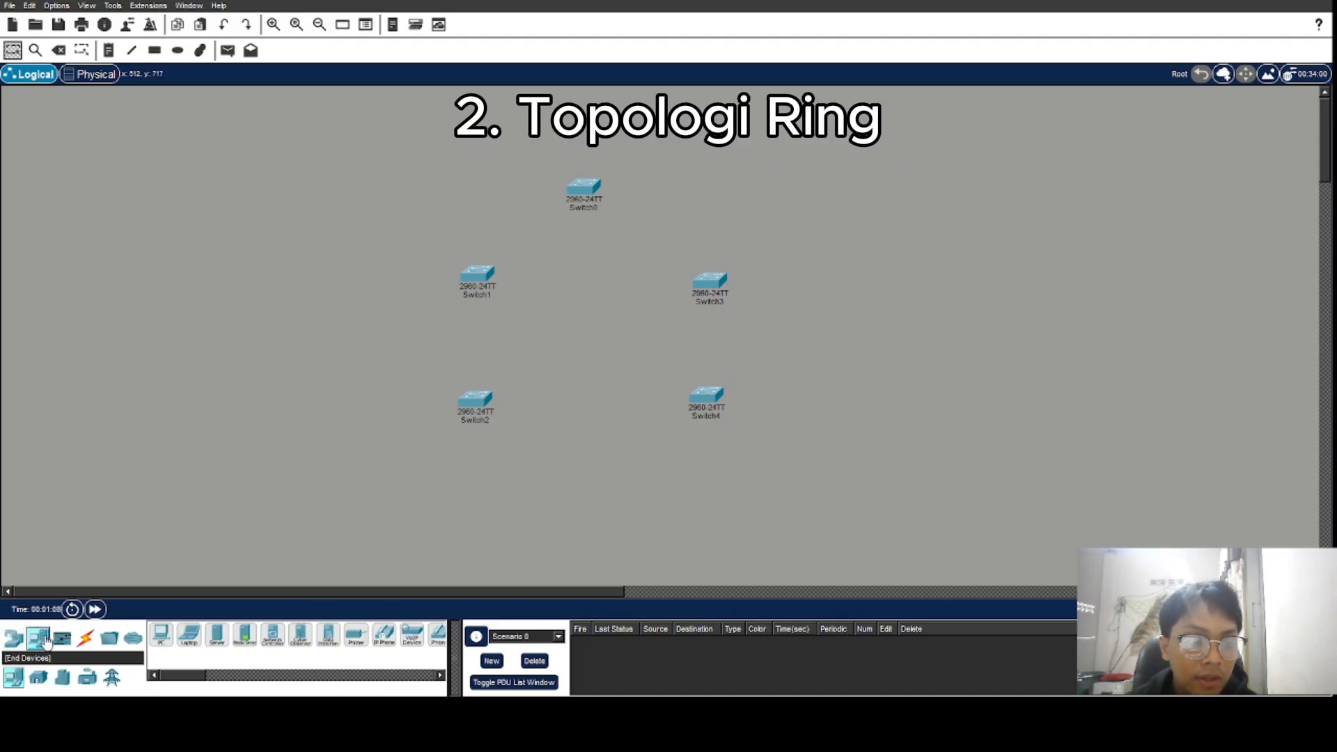
click(164, 635)
click(587, 147)
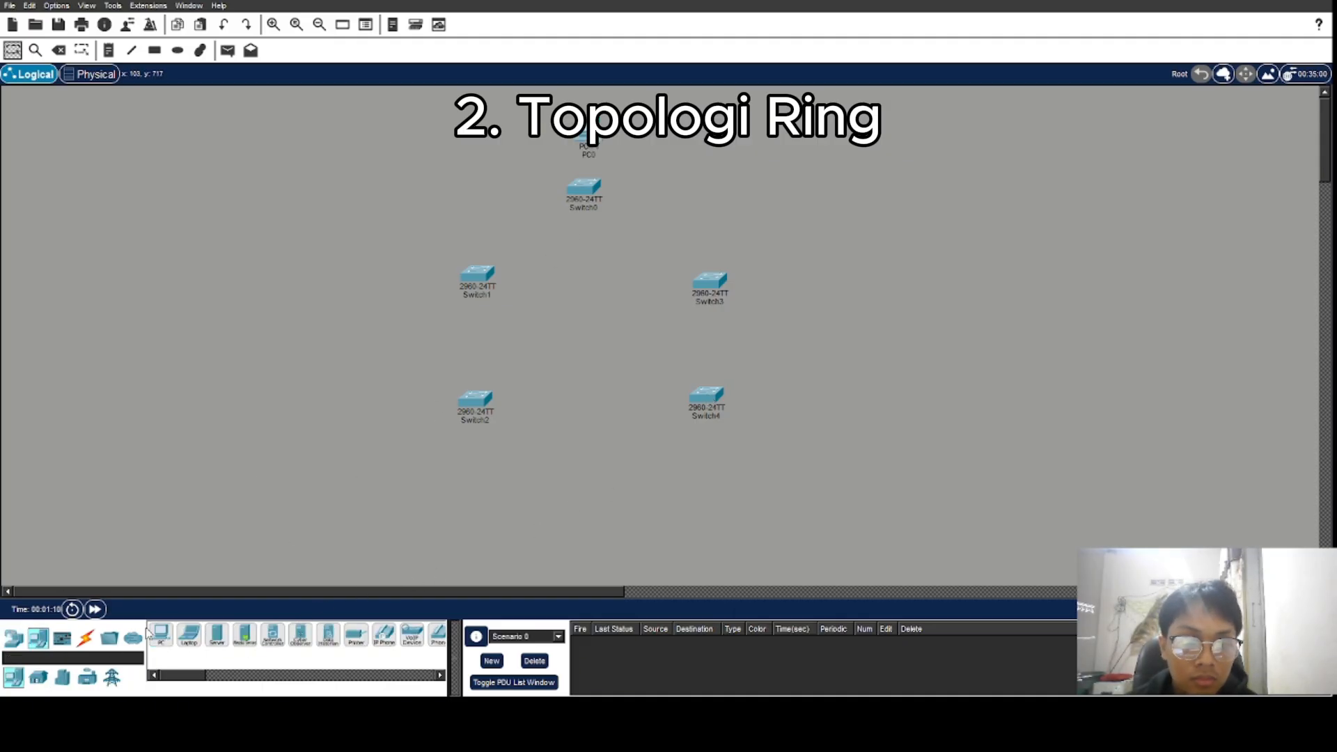
click(161, 635)
click(410, 282)
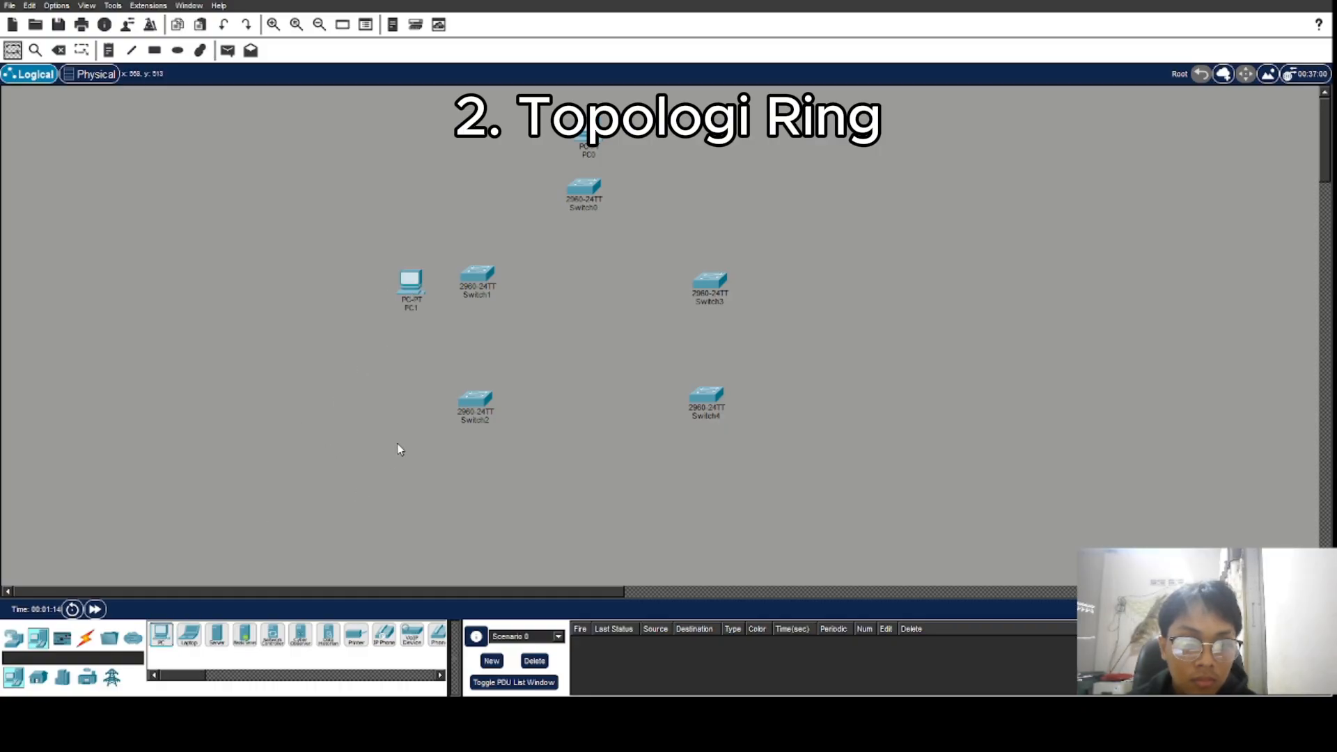
click(160, 635)
click(422, 427)
click(161, 635)
click(761, 444)
click(167, 633)
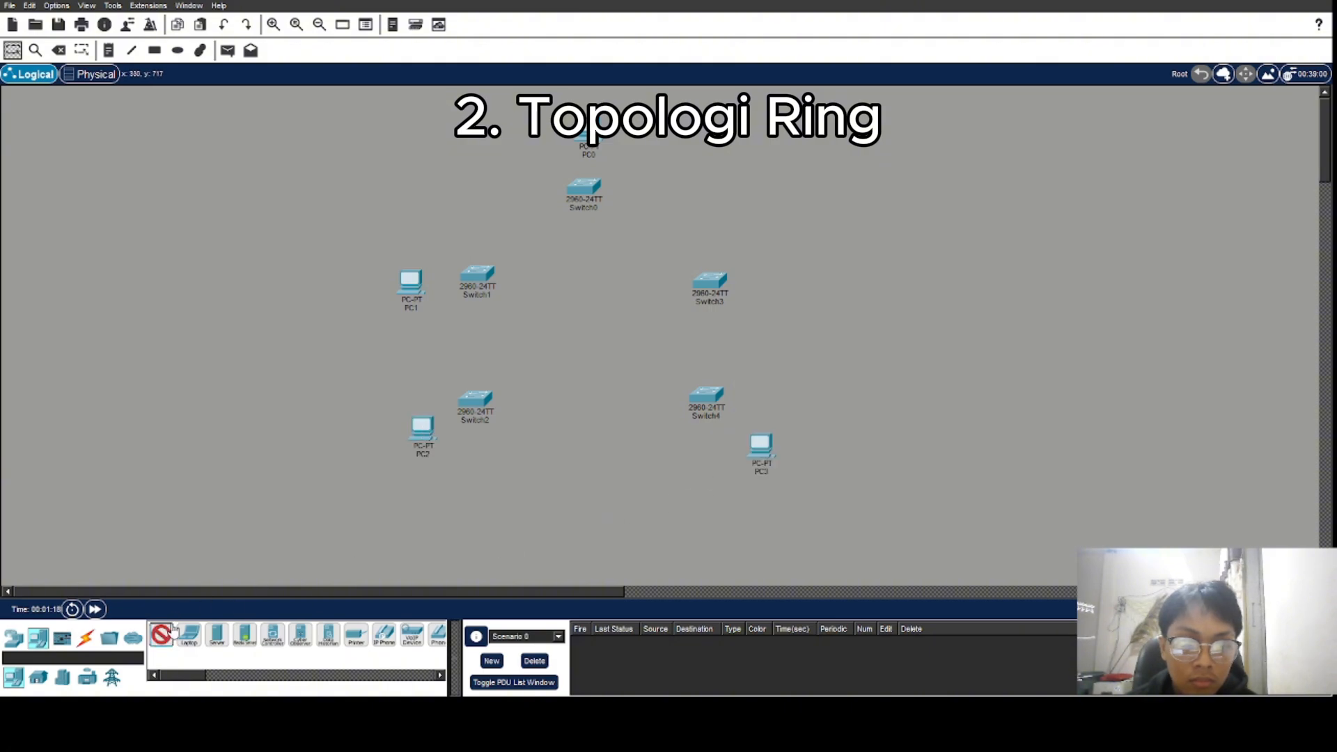
click(806, 277)
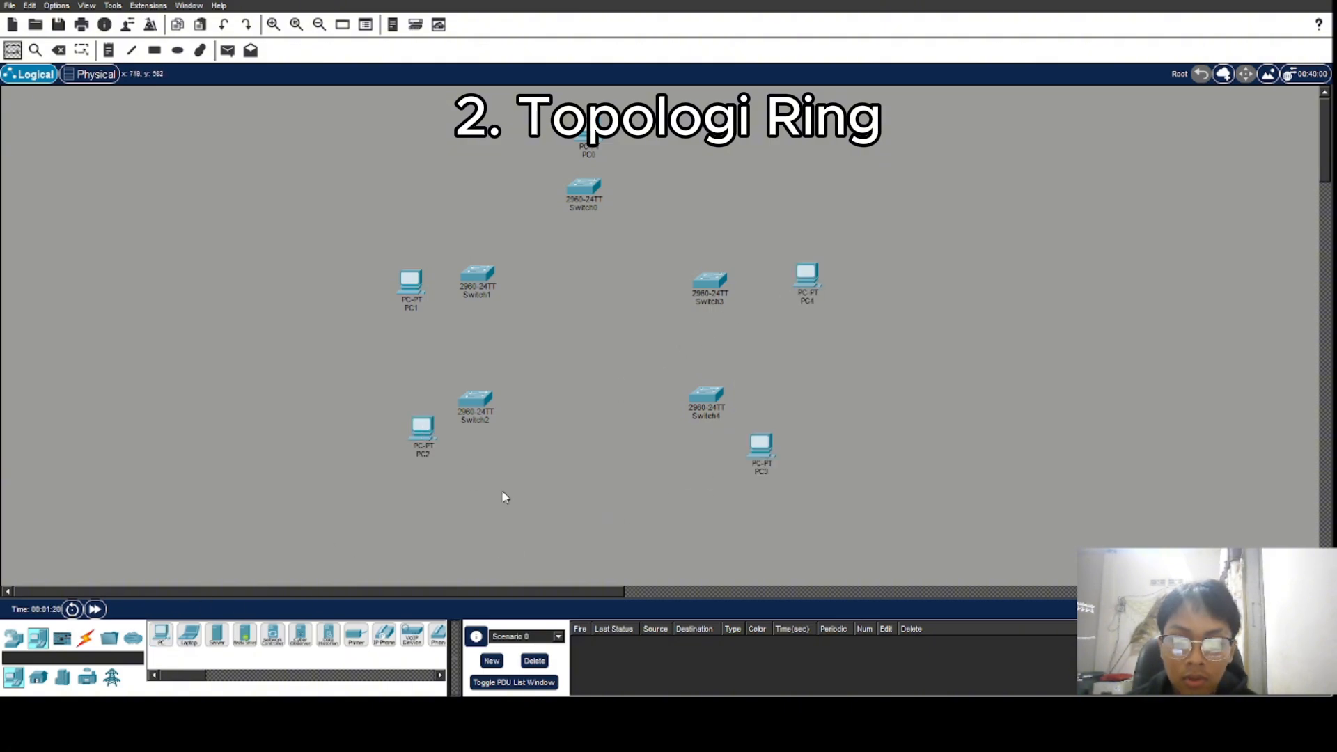
- Move Switch1 and Switch2 slightly to the right, farther from their neighbouring PCs
click(85, 637)
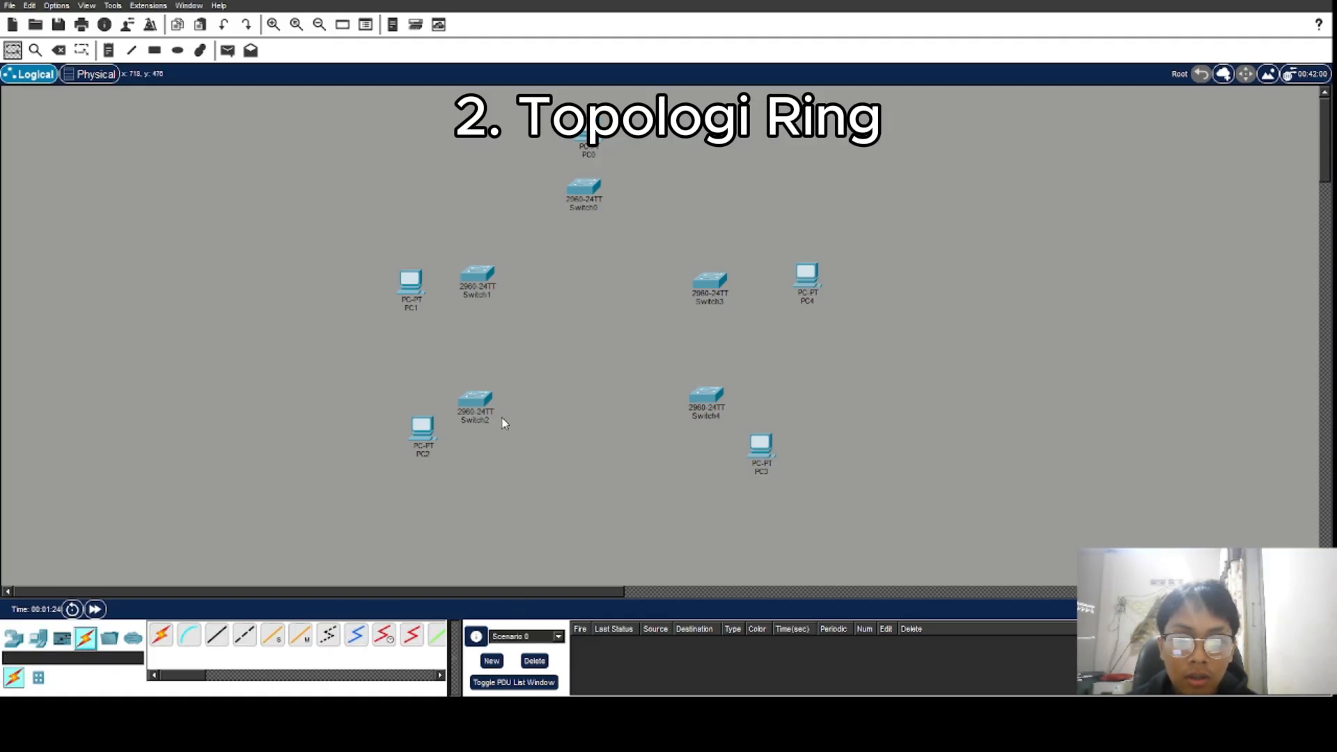
drag(475, 401, 498, 400)
drag(478, 275, 502, 279)
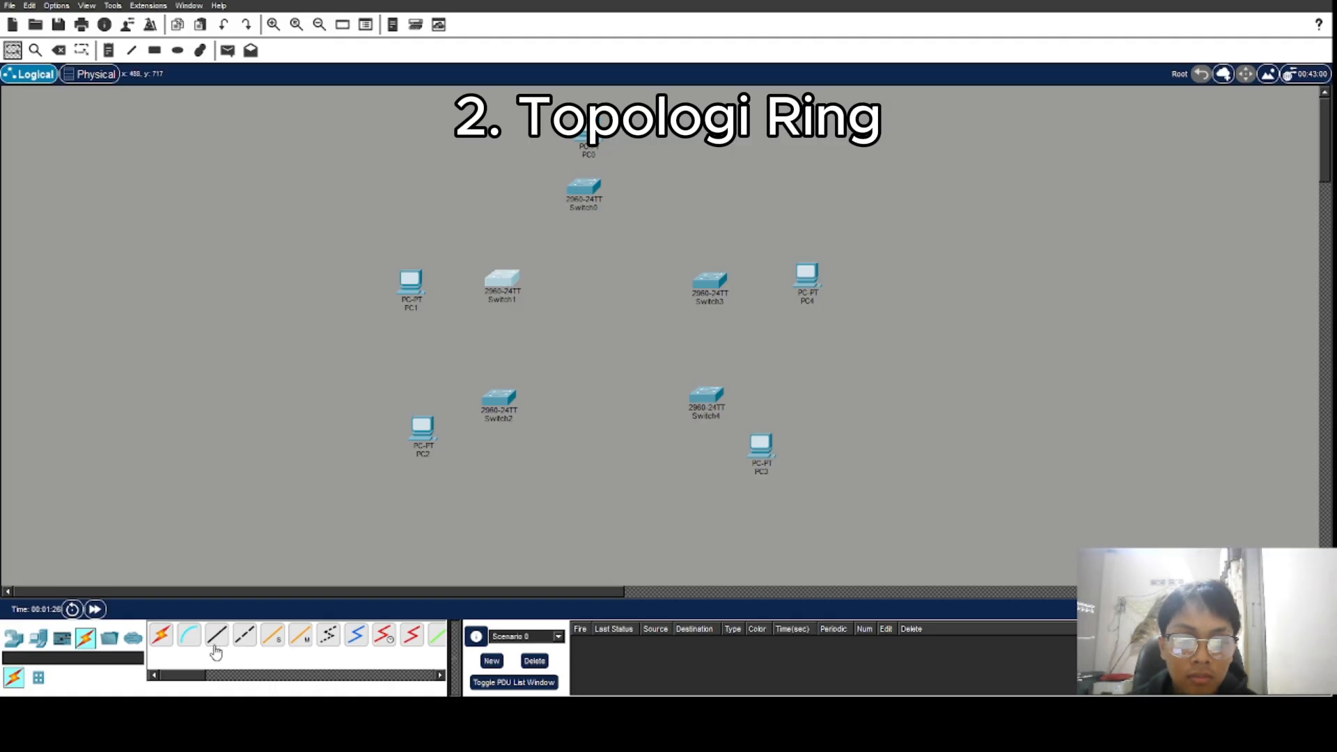
- Connect PC0 to Switch0, PC1 to Switch1 and PC2 to Switch2 using the automatically chosen connection type
click(161, 635)
click(588, 137)
click(584, 187)
click(161, 636)
click(411, 281)
click(502, 280)
click(160, 636)
click(424, 433)
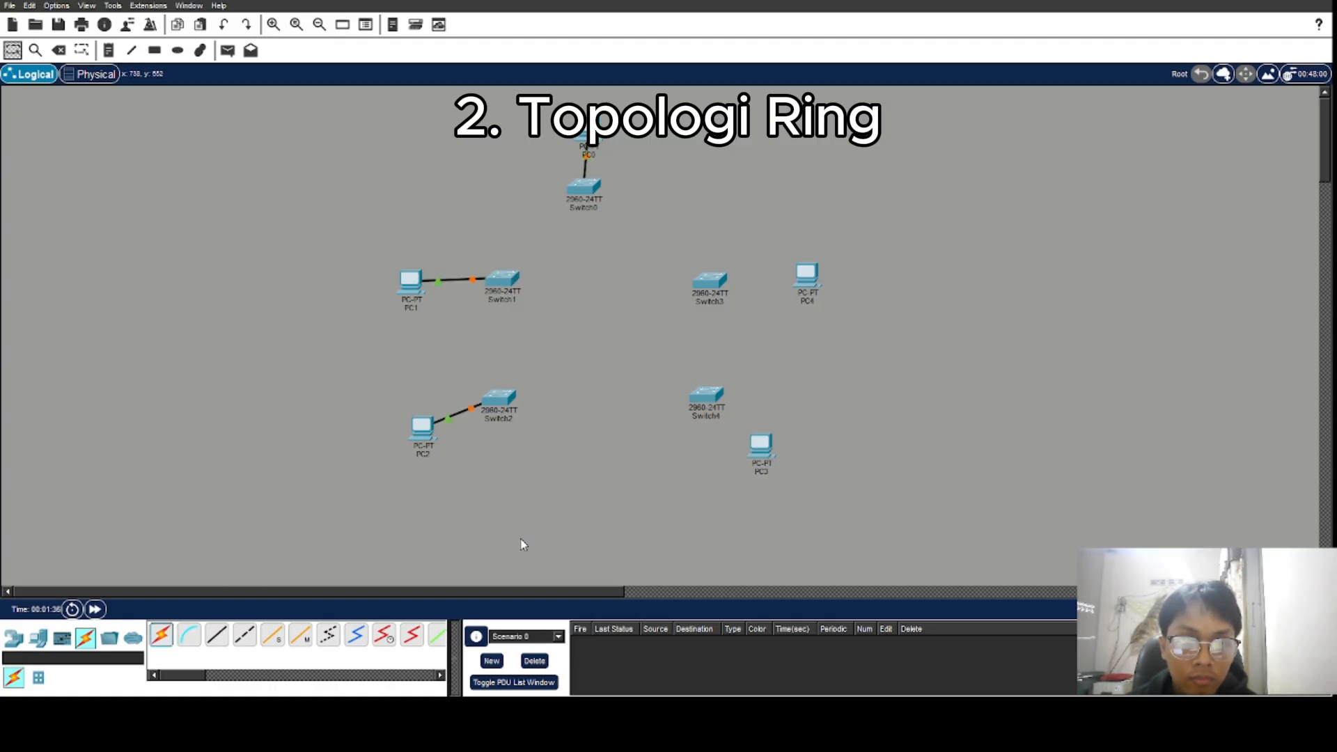
- Connect PC3 to Switch4 and PC4 to Switch3 with automatic connections
click(706, 397)
click(760, 444)
click(161, 635)
click(806, 273)
click(721, 285)
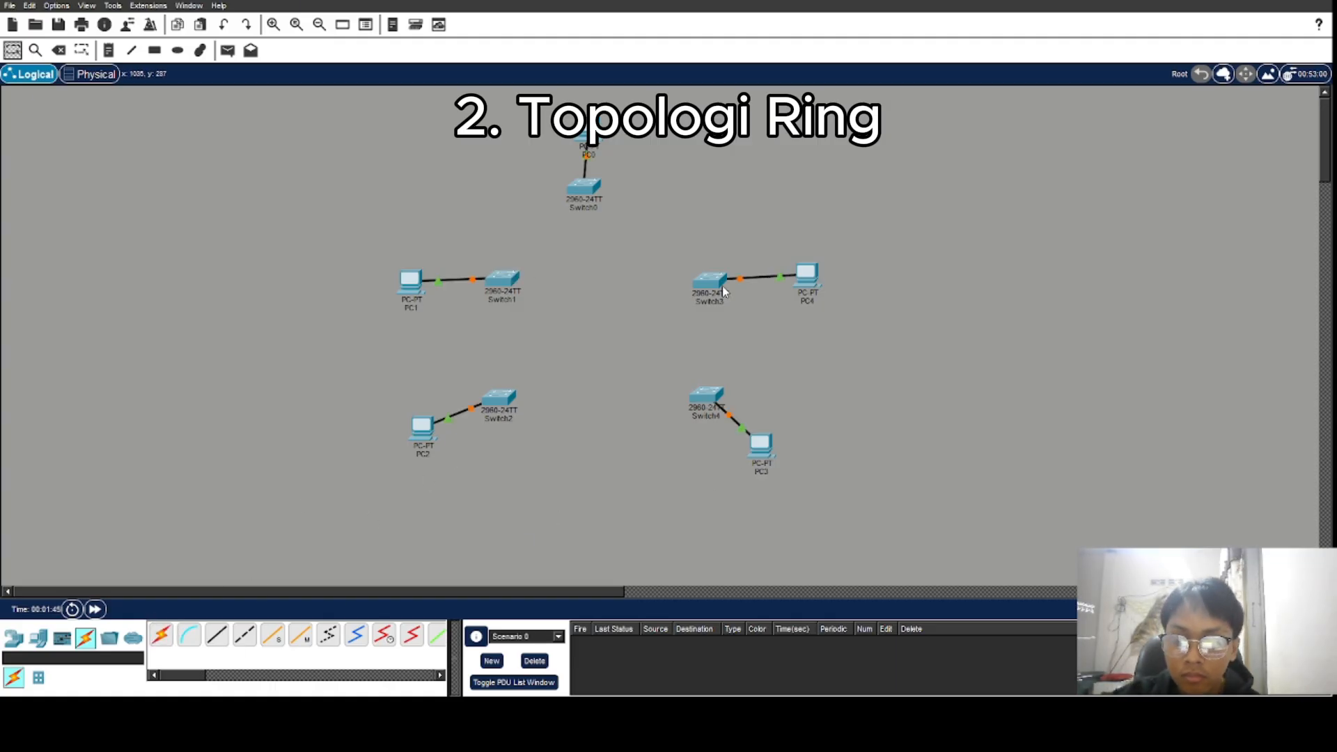
- Link Switch0 to Switch1 and Switch1 to Switch2 with automatic connections to start the ring
click(216, 635)
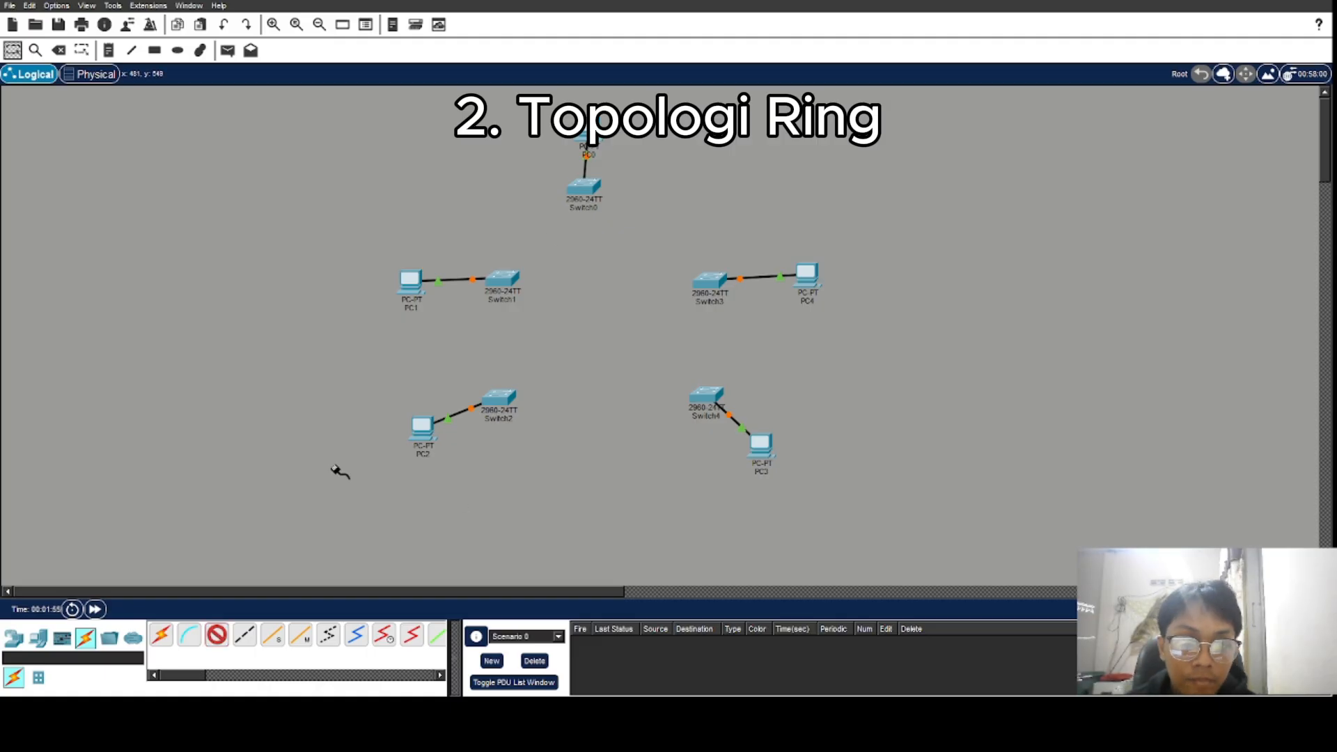
click(160, 635)
click(584, 187)
click(502, 279)
click(161, 635)
click(502, 279)
click(498, 398)
- Close the switch ring with automatic connections from Switch2 to Switch4, Switch4 to Switch3 and Switch3 to Switch0
click(161, 635)
click(498, 398)
click(706, 395)
click(161, 635)
click(706, 395)
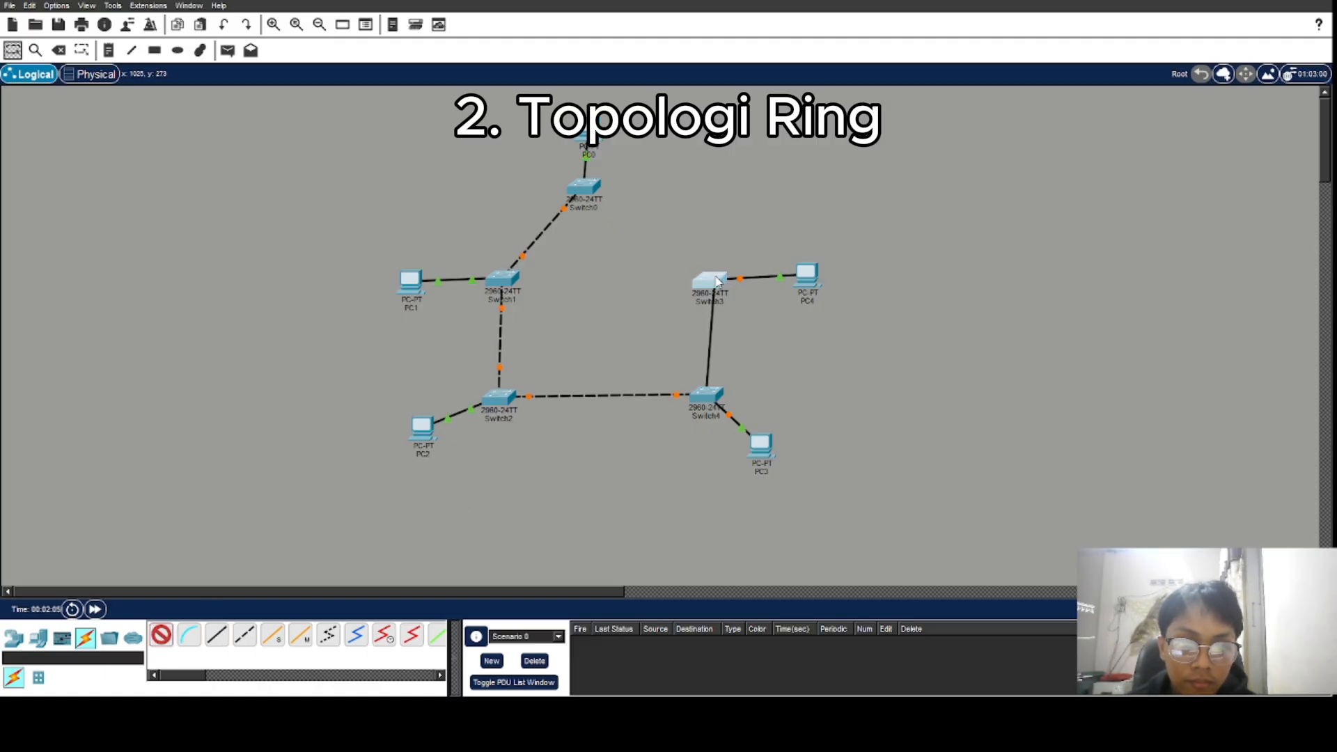
click(710, 281)
click(160, 635)
click(710, 281)
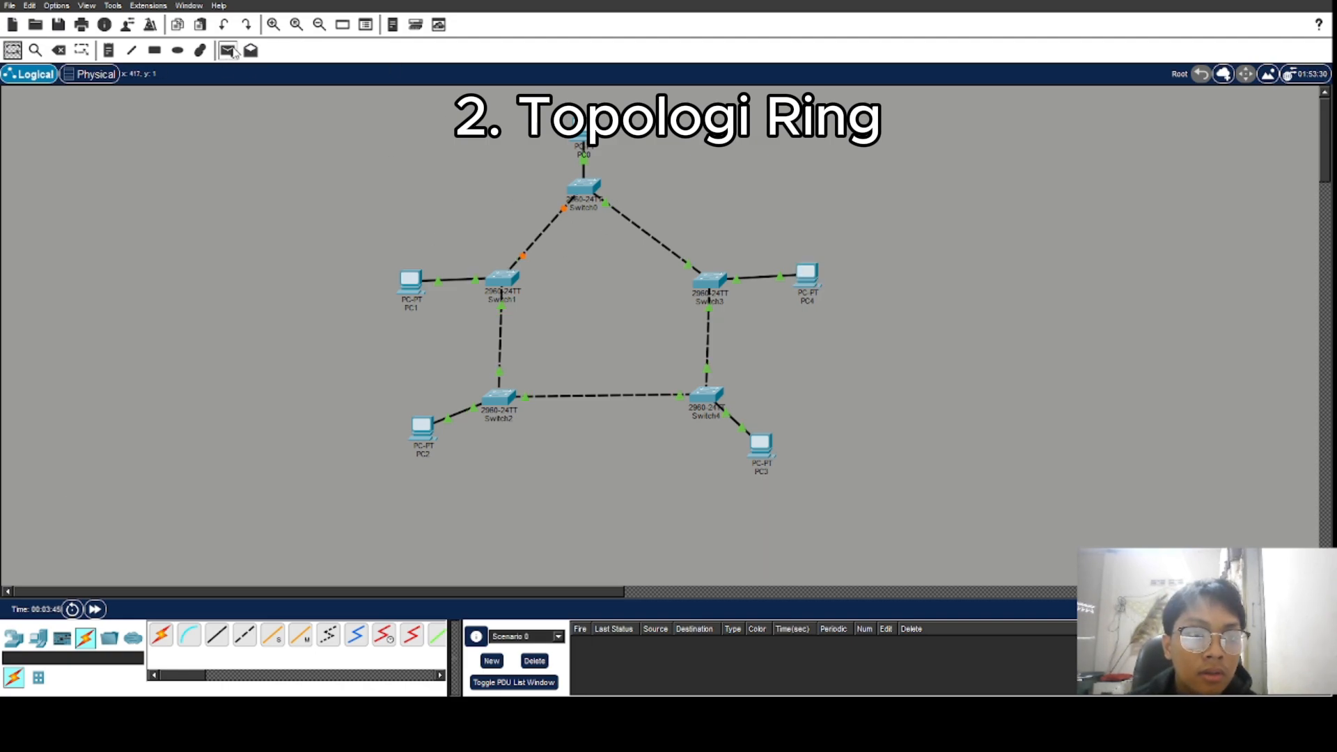
- Test the ring network by sending simple PDUs from PC1 to PC2, PC0 and PC4
click(227, 53)
click(417, 284)
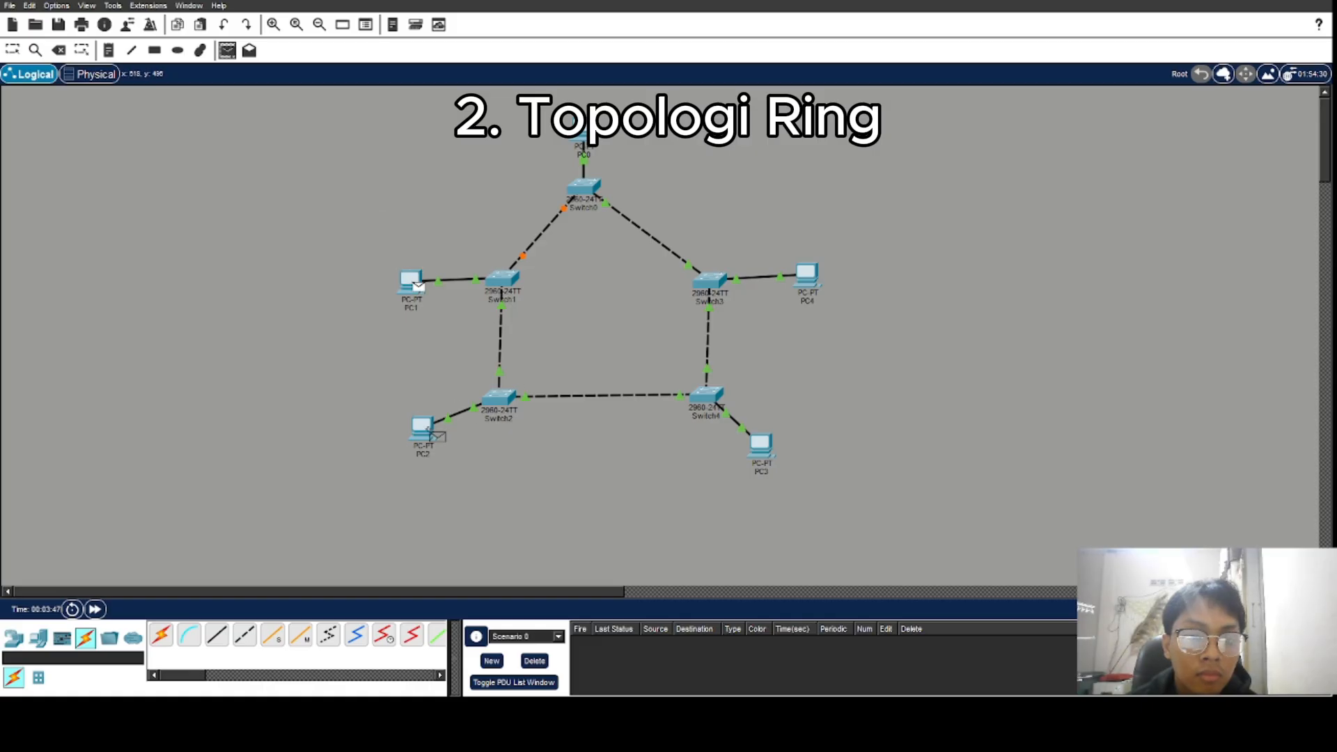
click(423, 428)
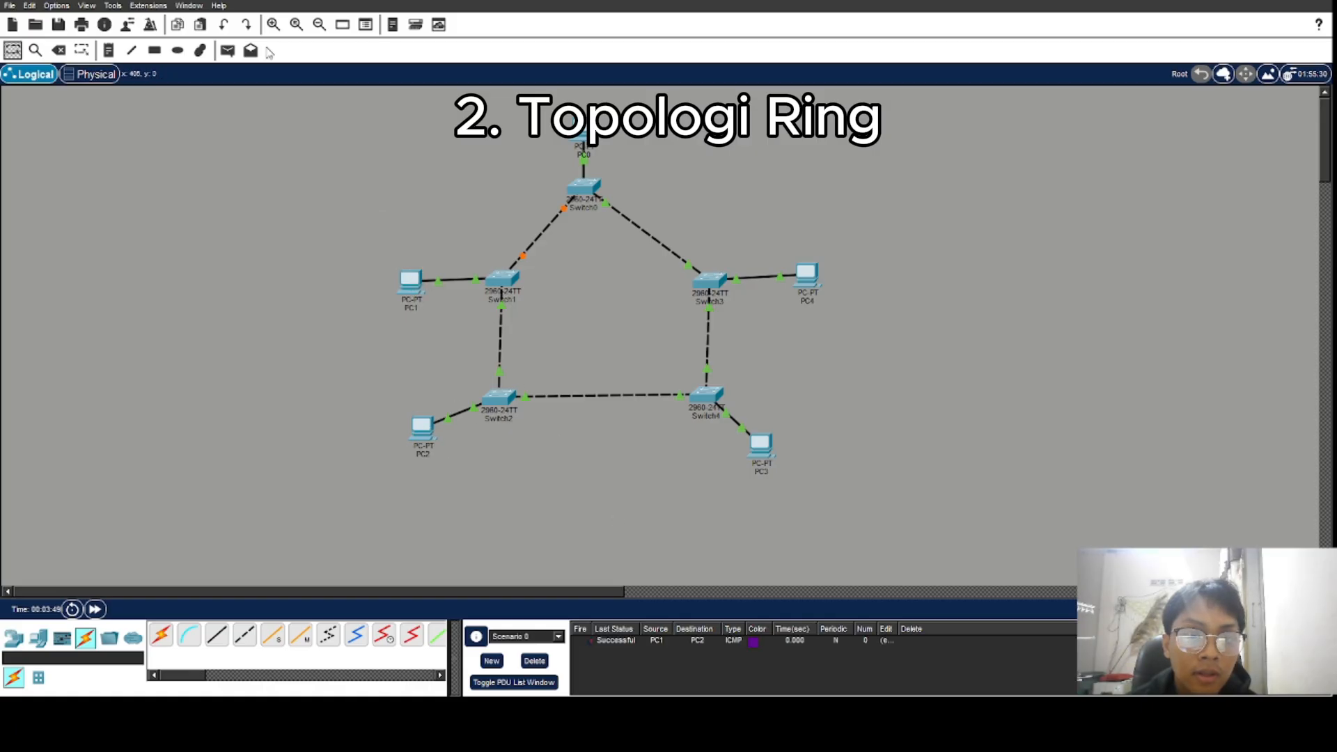
click(228, 50)
click(409, 284)
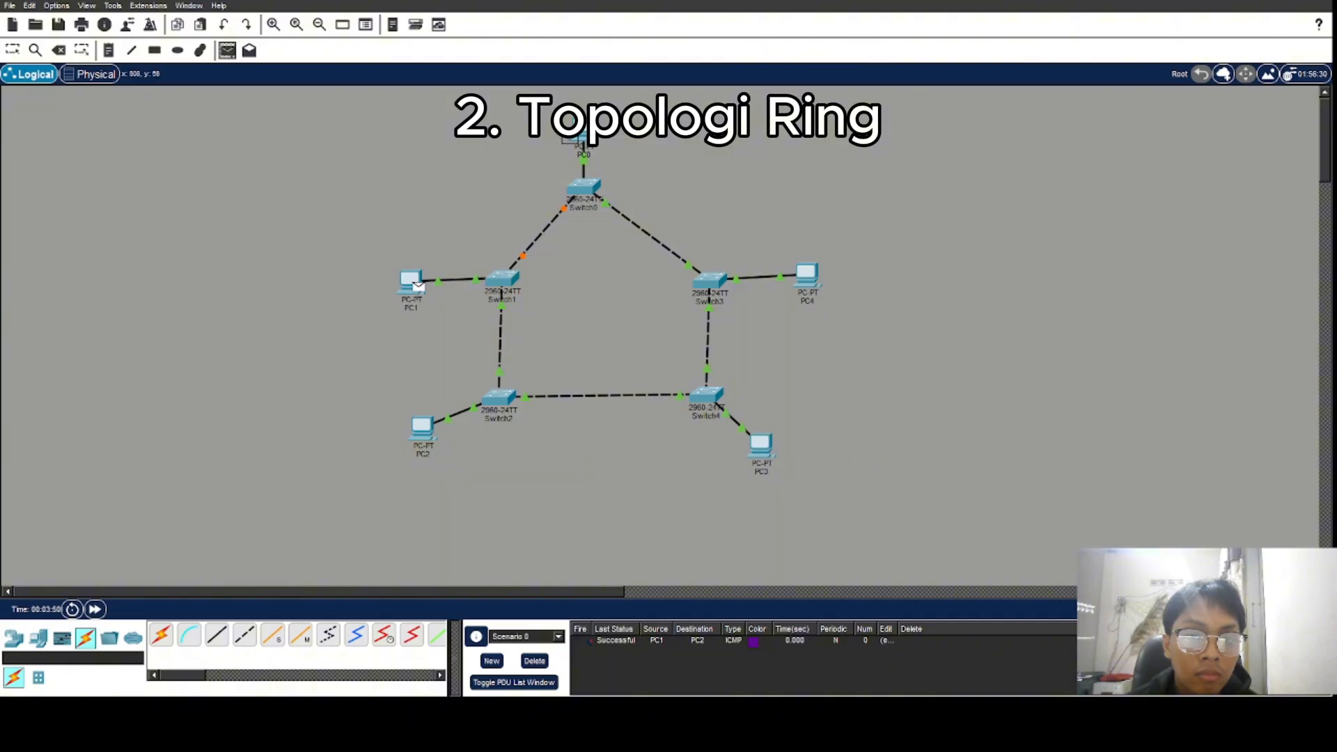
click(584, 139)
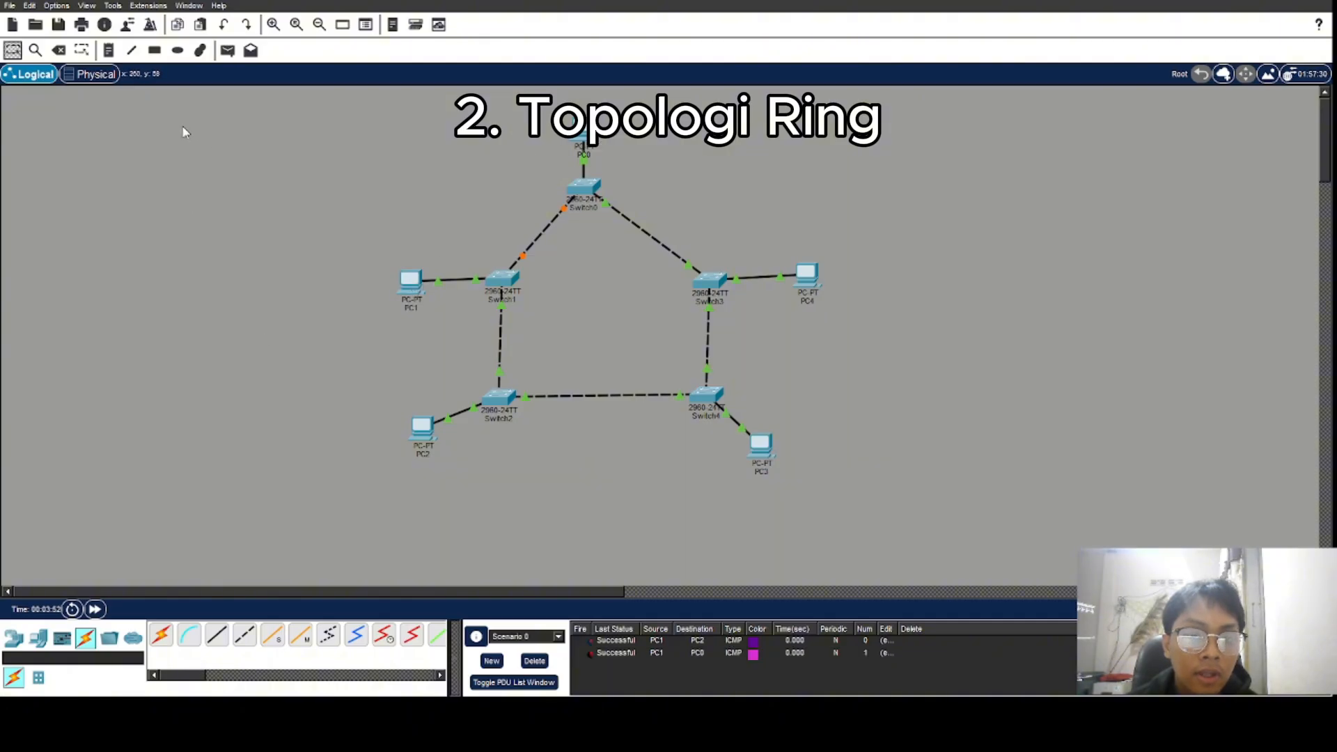
click(228, 50)
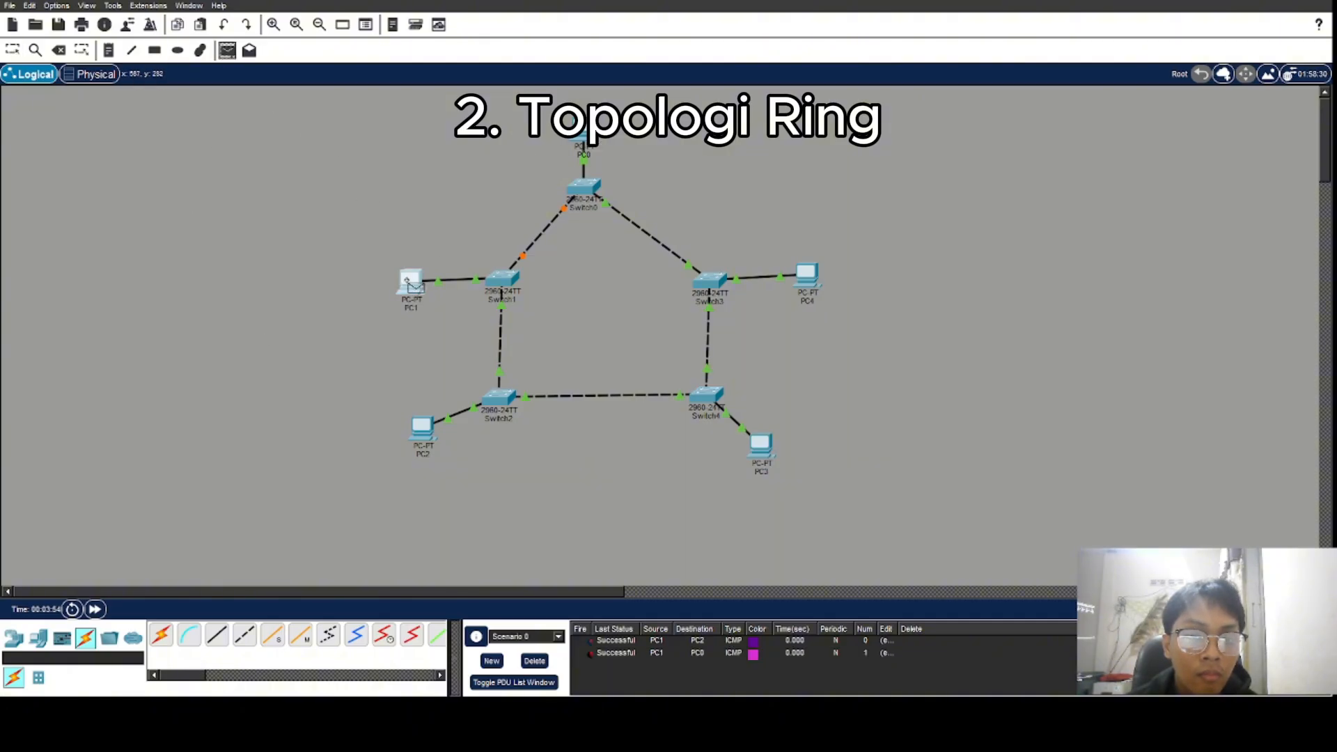
click(416, 284)
click(783, 279)
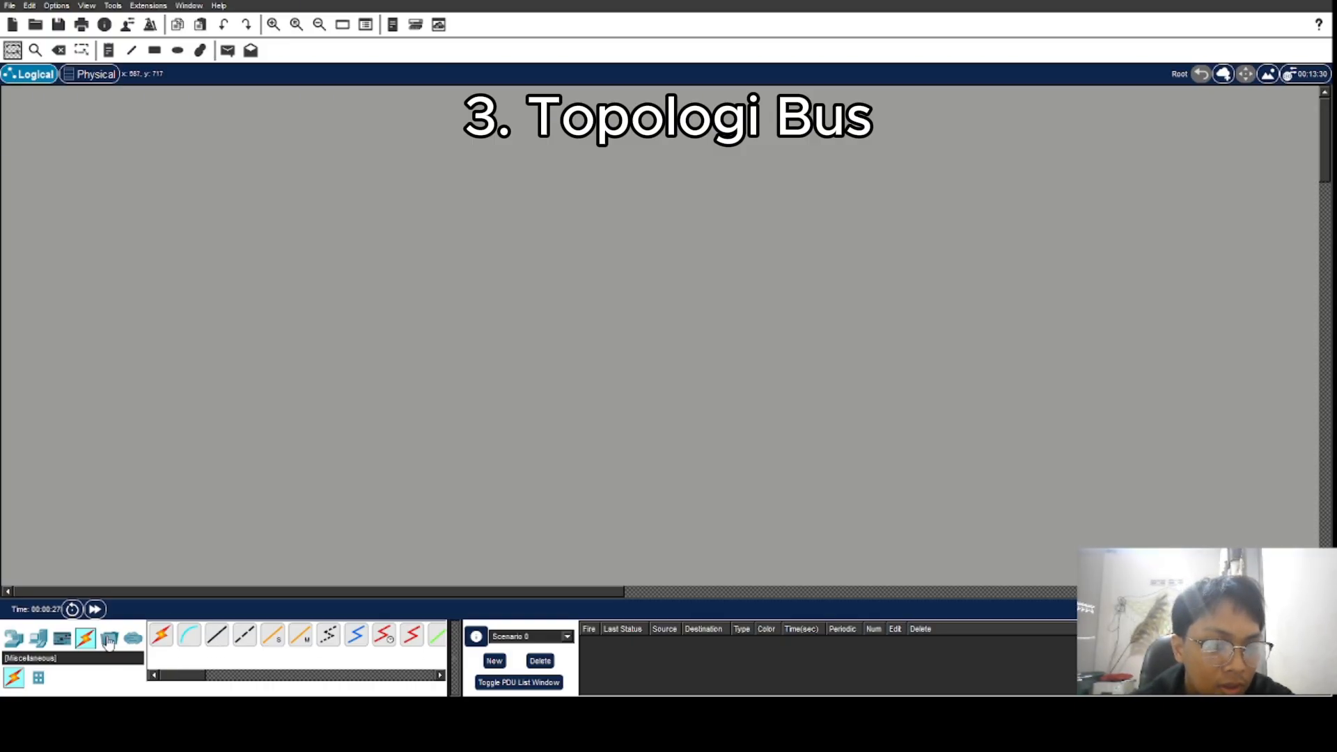
- Place three 2960 switches in a horizontal row on the empty workspace for the bus topology
click(38, 637)
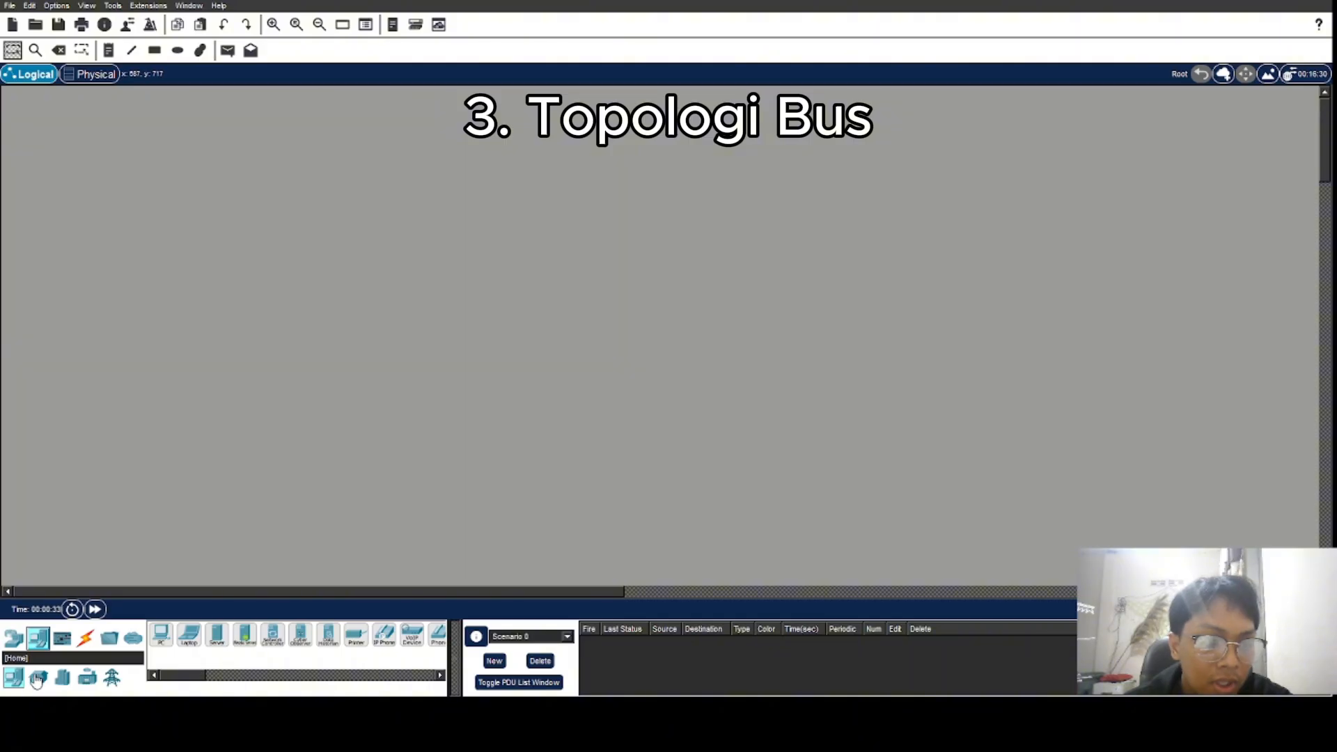
click(14, 637)
click(38, 676)
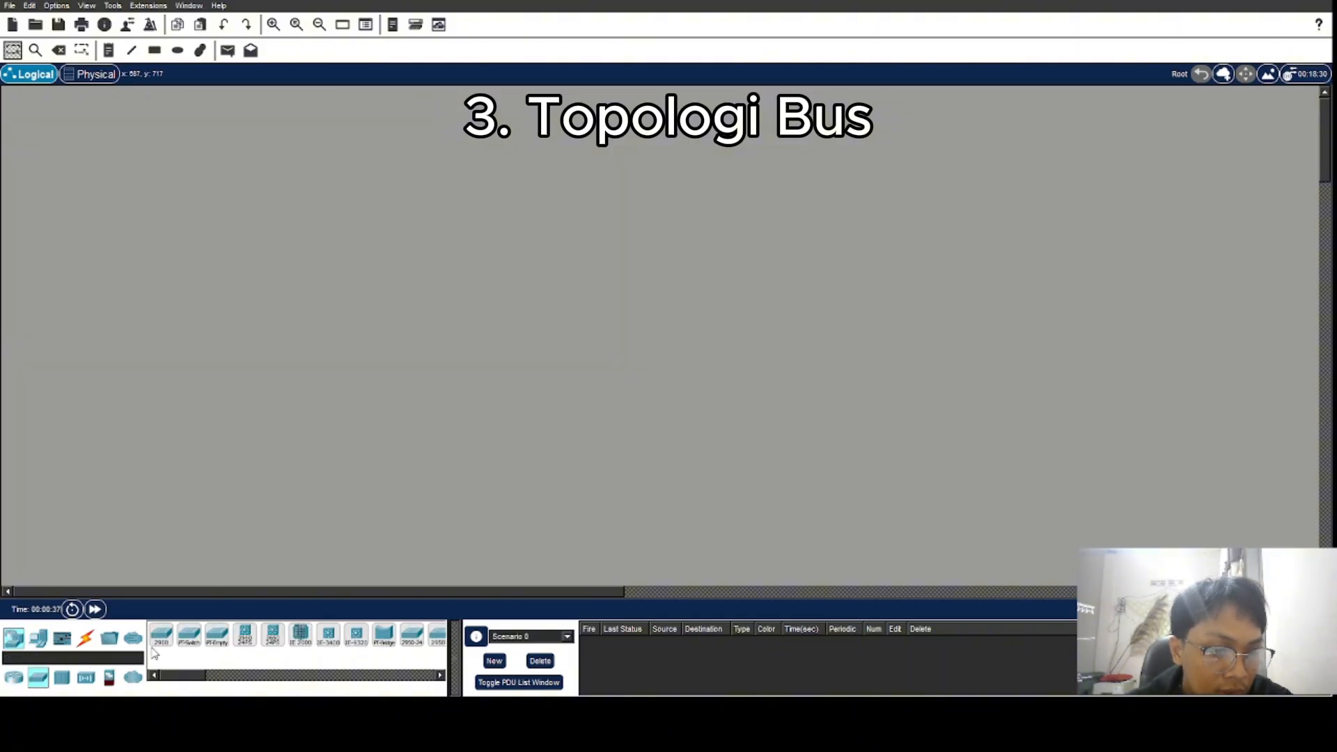
click(161, 635)
click(322, 311)
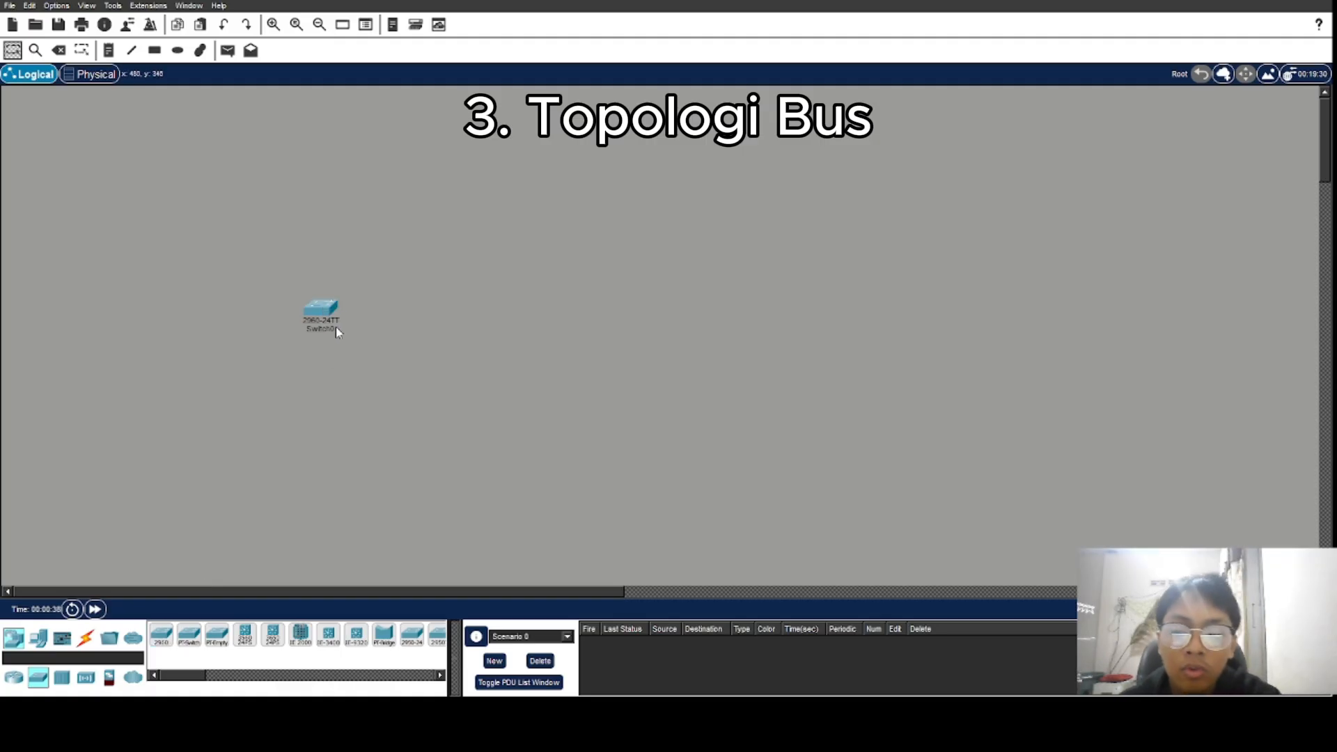
click(161, 635)
click(444, 326)
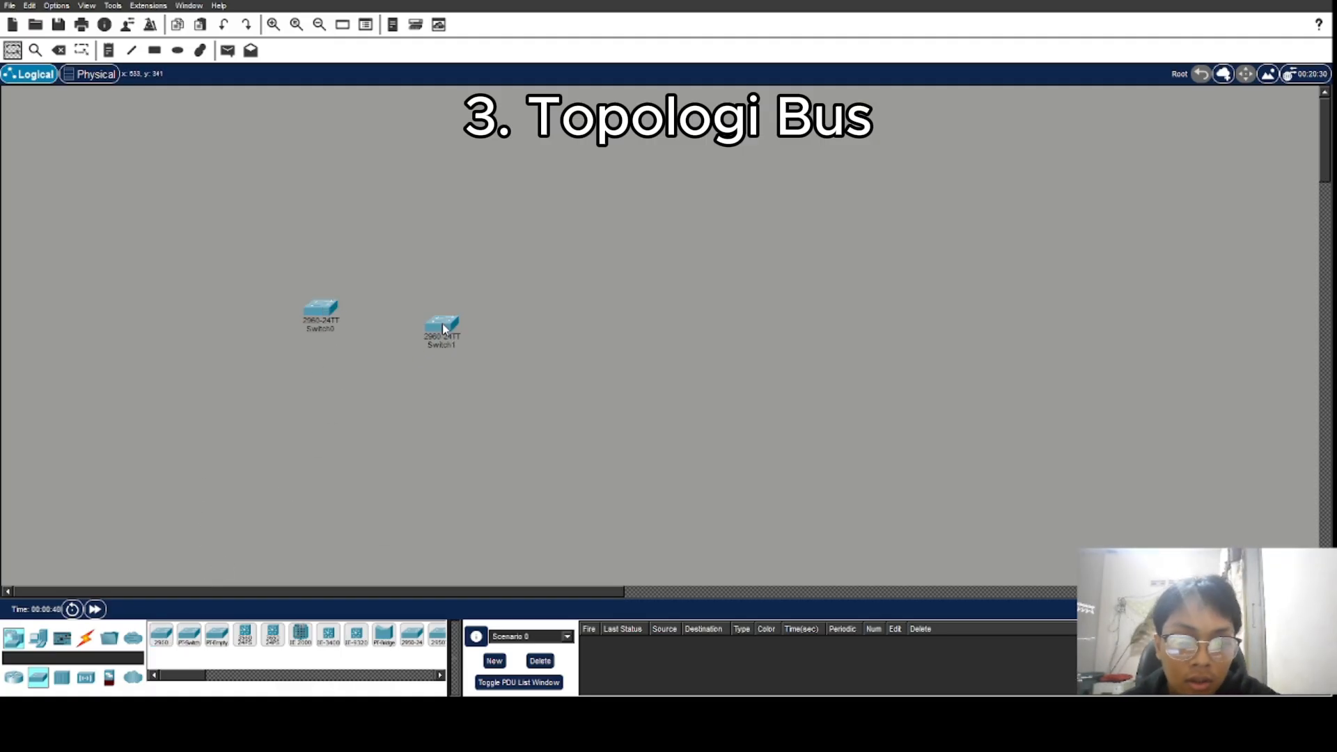
click(161, 635)
click(577, 323)
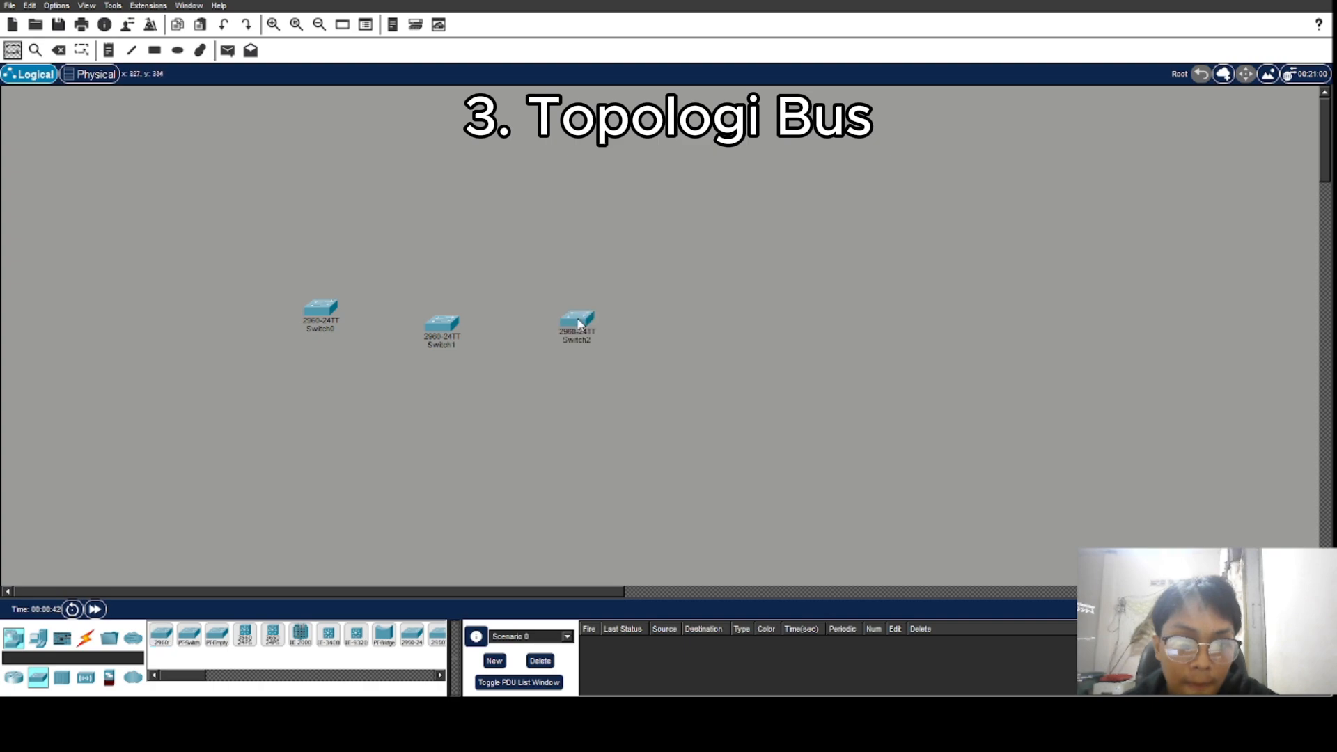
- Add two more 2960 switches at the right end of the row and roughly level the switches with each other
click(167, 637)
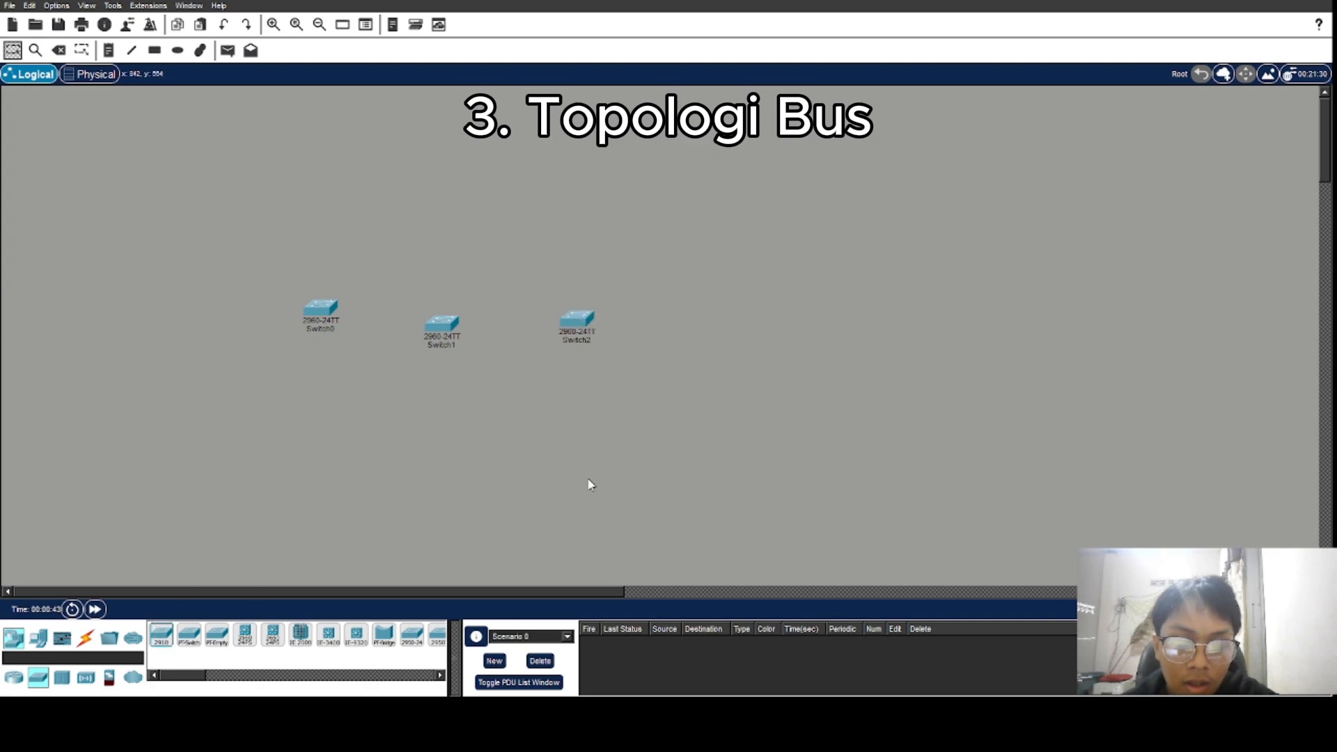
click(160, 635)
click(701, 330)
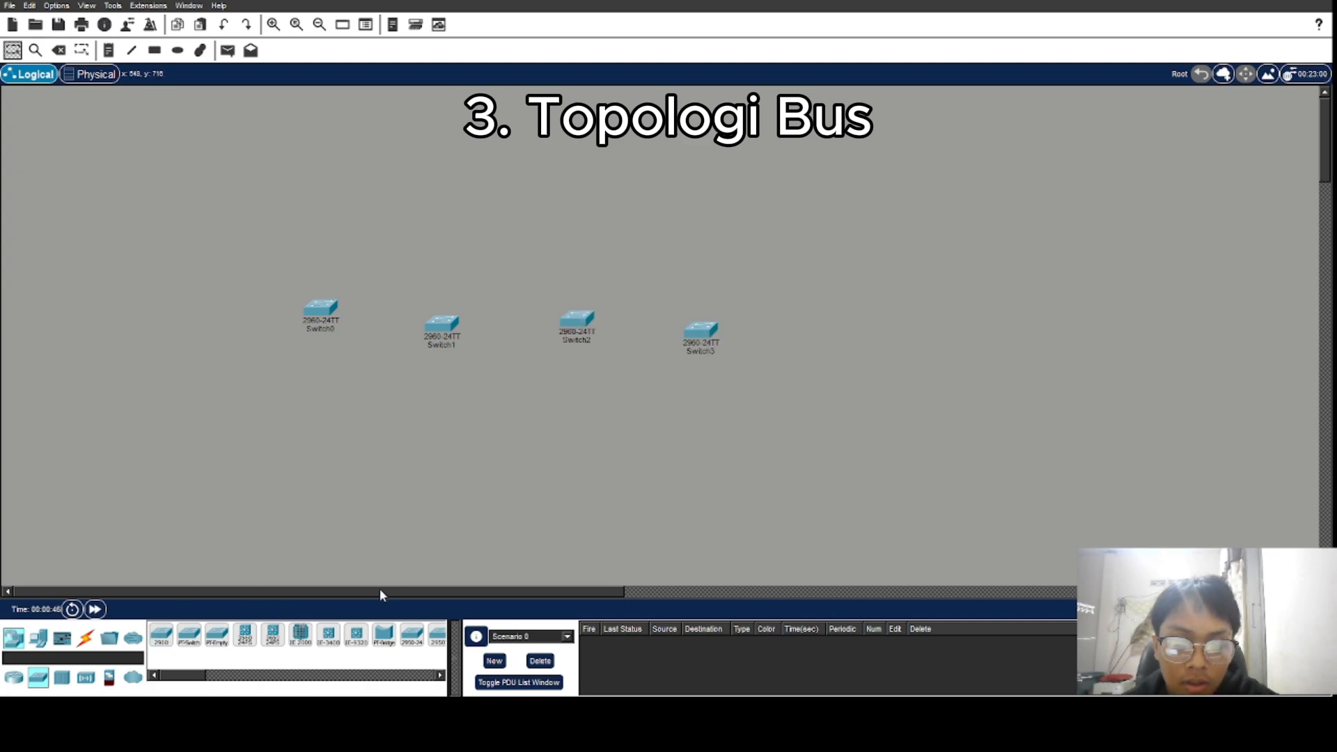
click(161, 635)
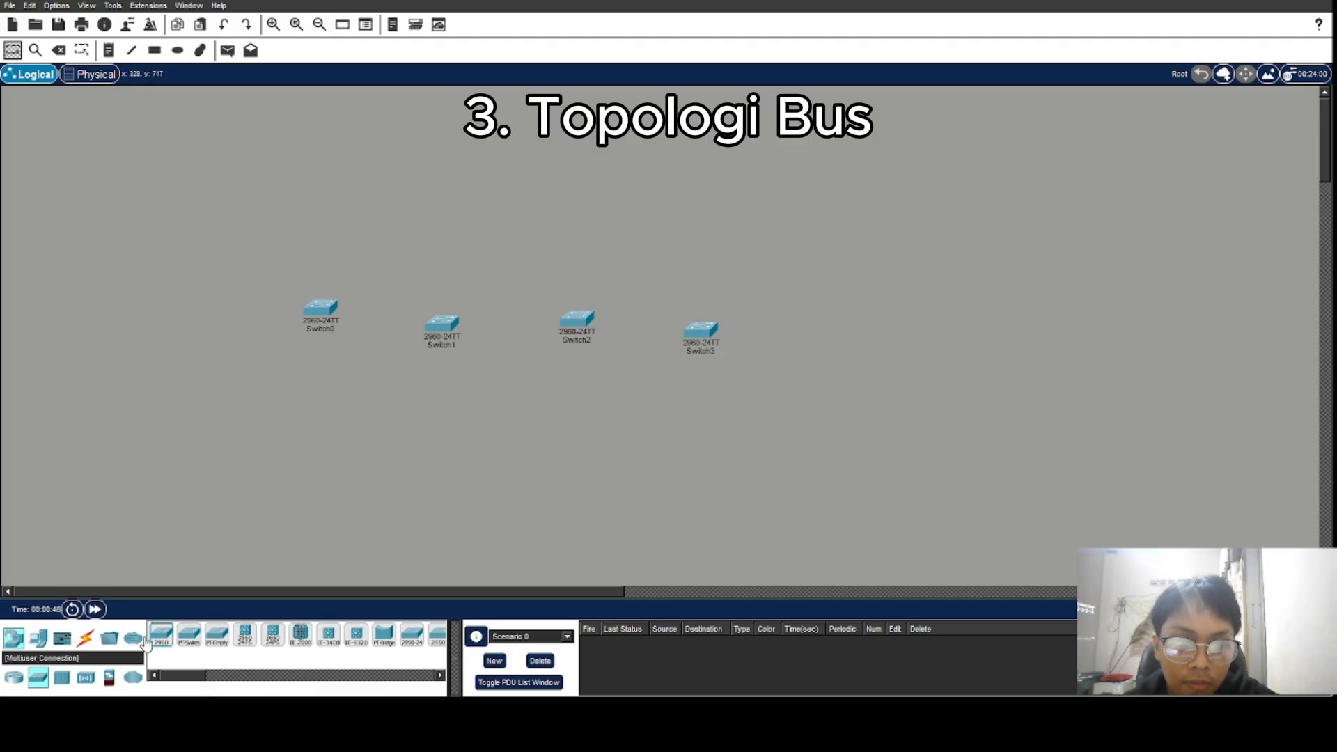
click(13, 638)
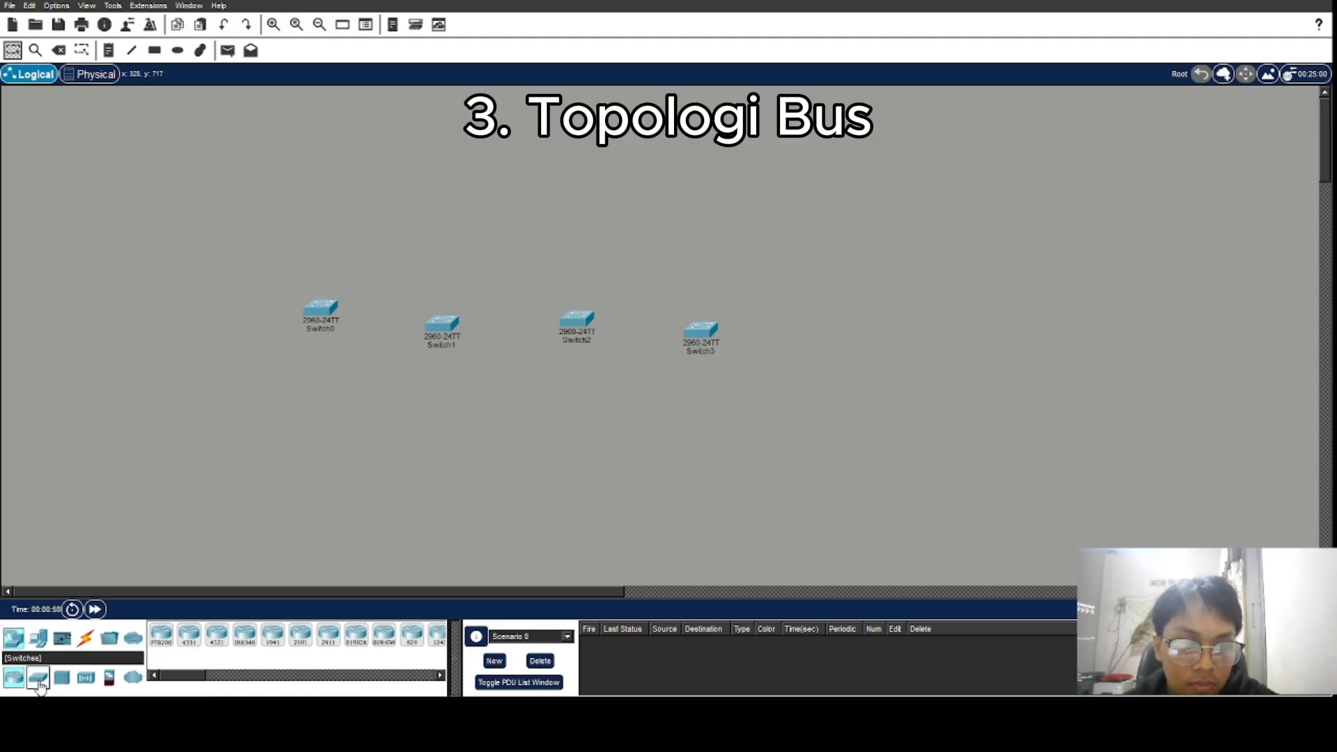
click(38, 677)
click(161, 635)
click(829, 333)
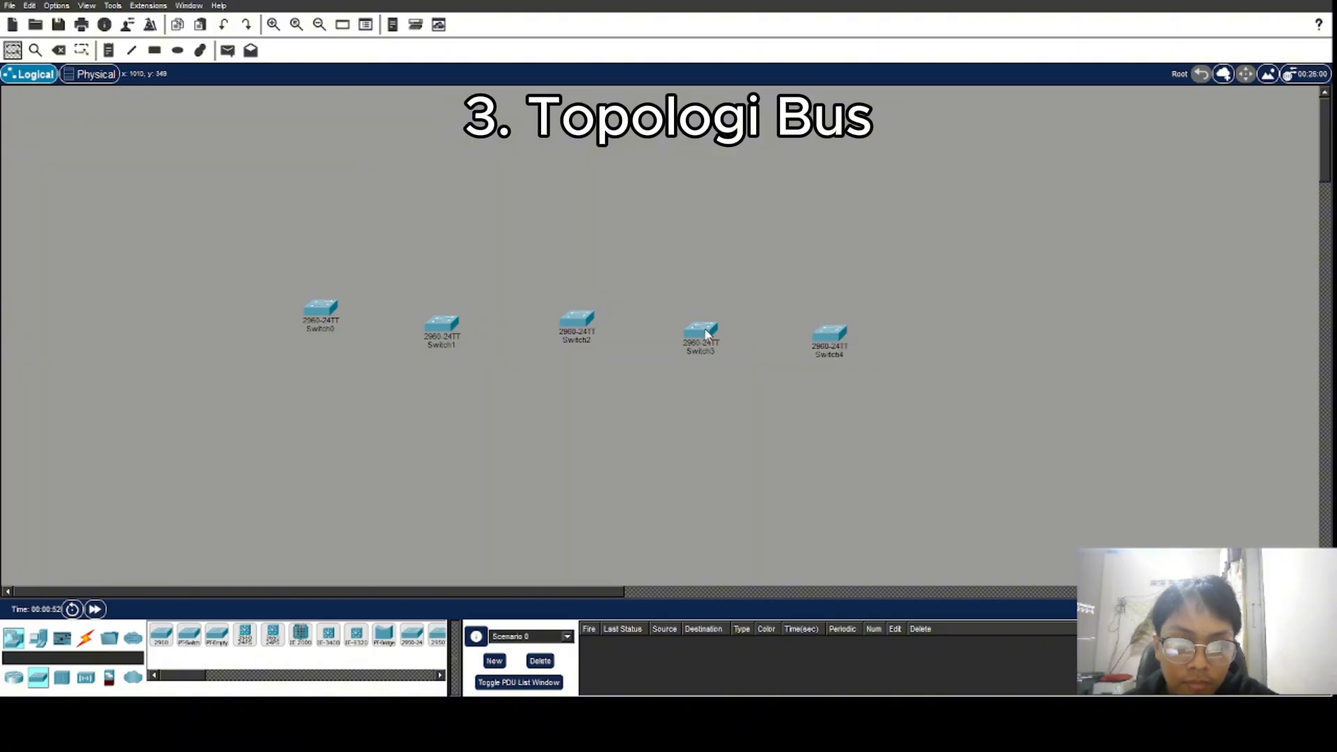
drag(446, 330, 465, 305)
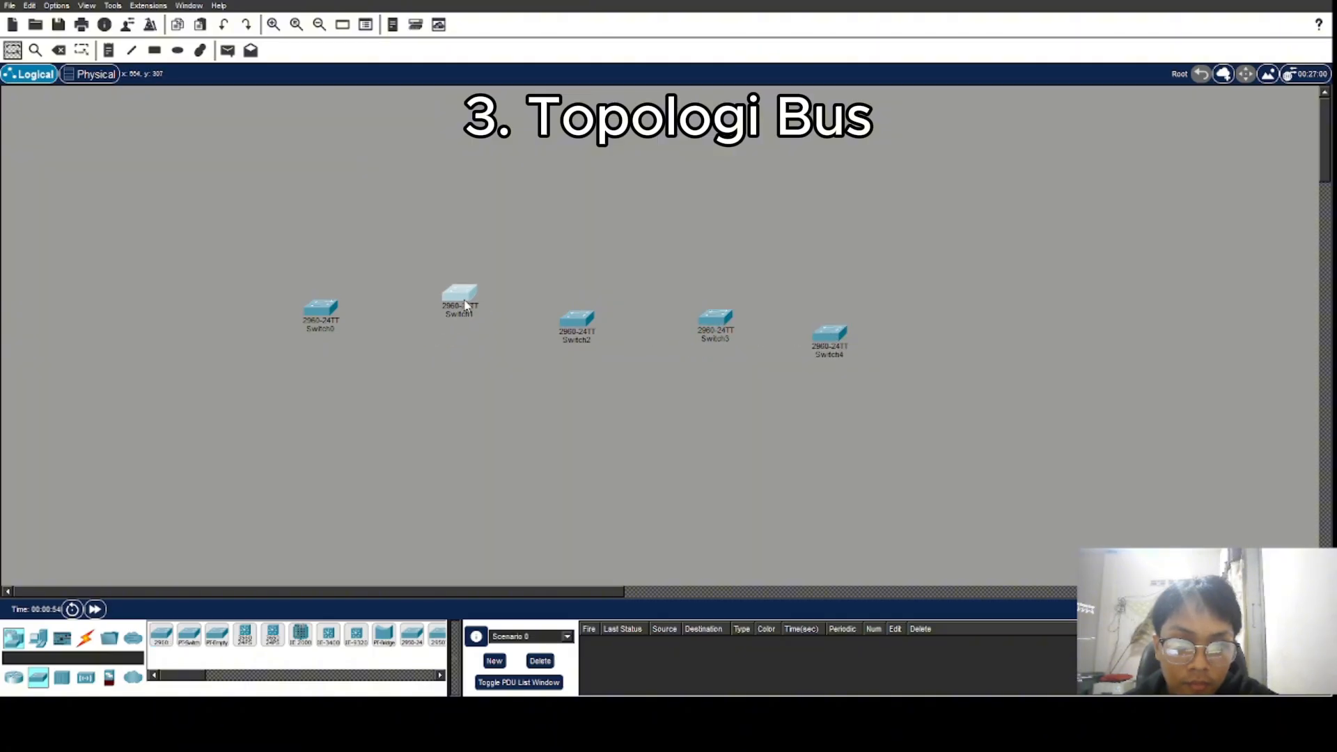
drag(842, 344, 845, 318)
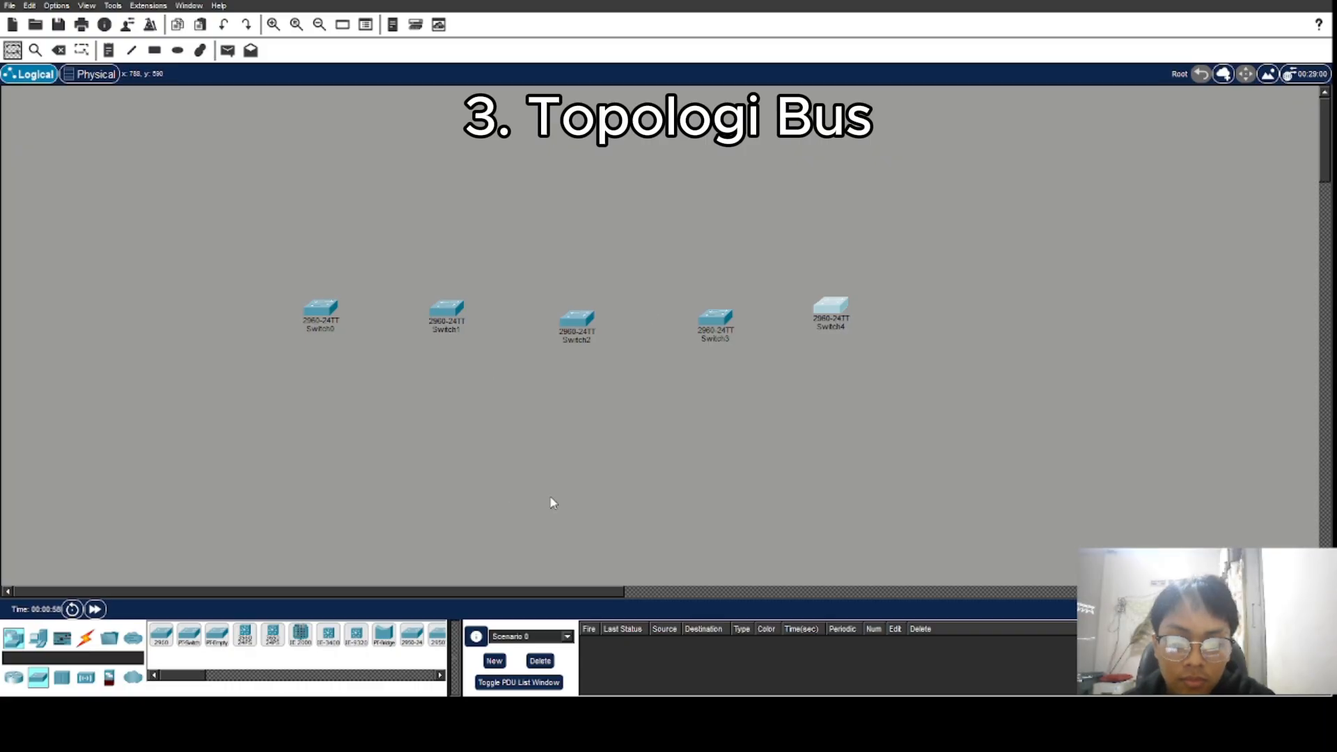
- Place five PCs alternately above and below the switch row, one for each switch
click(38, 639)
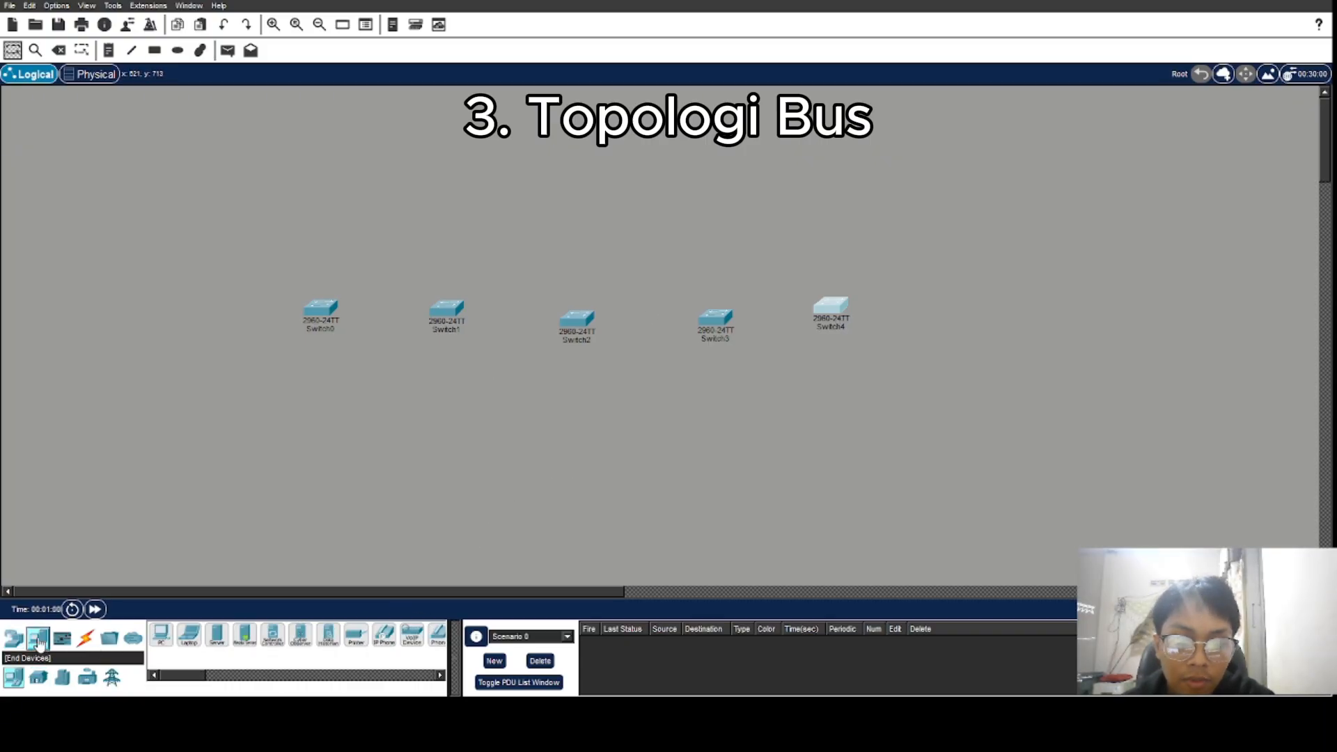
click(160, 635)
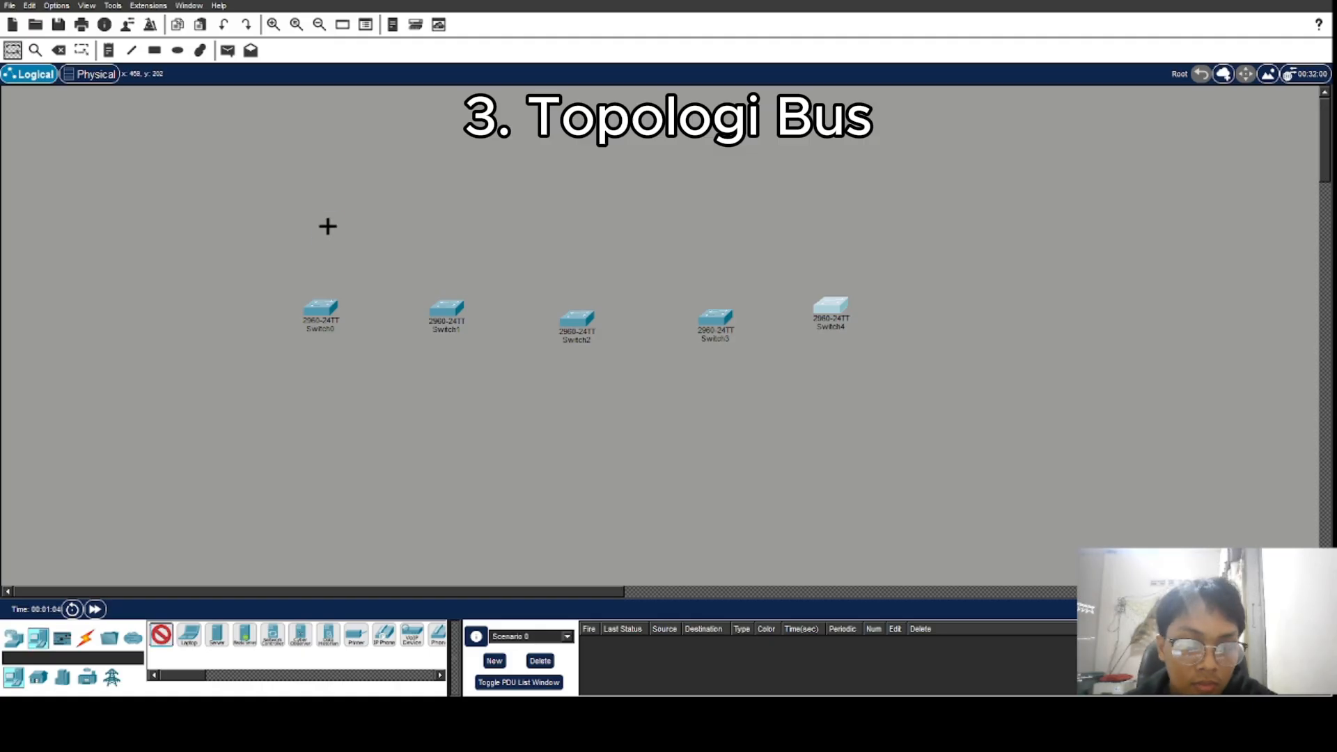
click(328, 227)
click(161, 635)
click(447, 390)
click(160, 635)
click(588, 232)
click(160, 634)
click(728, 395)
click(161, 634)
click(825, 224)
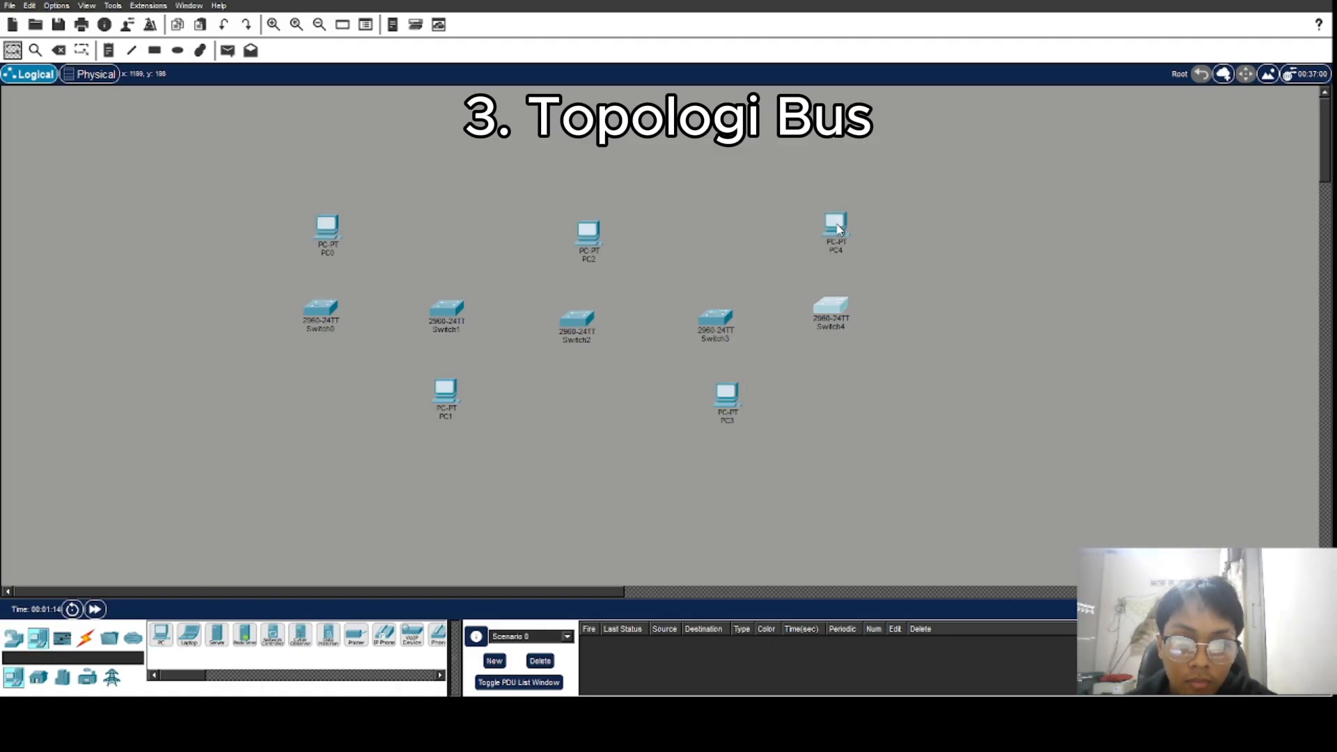
- Align PC3, PC2 and PC0 more closely with their switches, and shift Switch0 slightly down
drag(726, 395, 704, 400)
drag(588, 233, 573, 231)
drag(327, 227, 317, 222)
drag(321, 309, 318, 321)
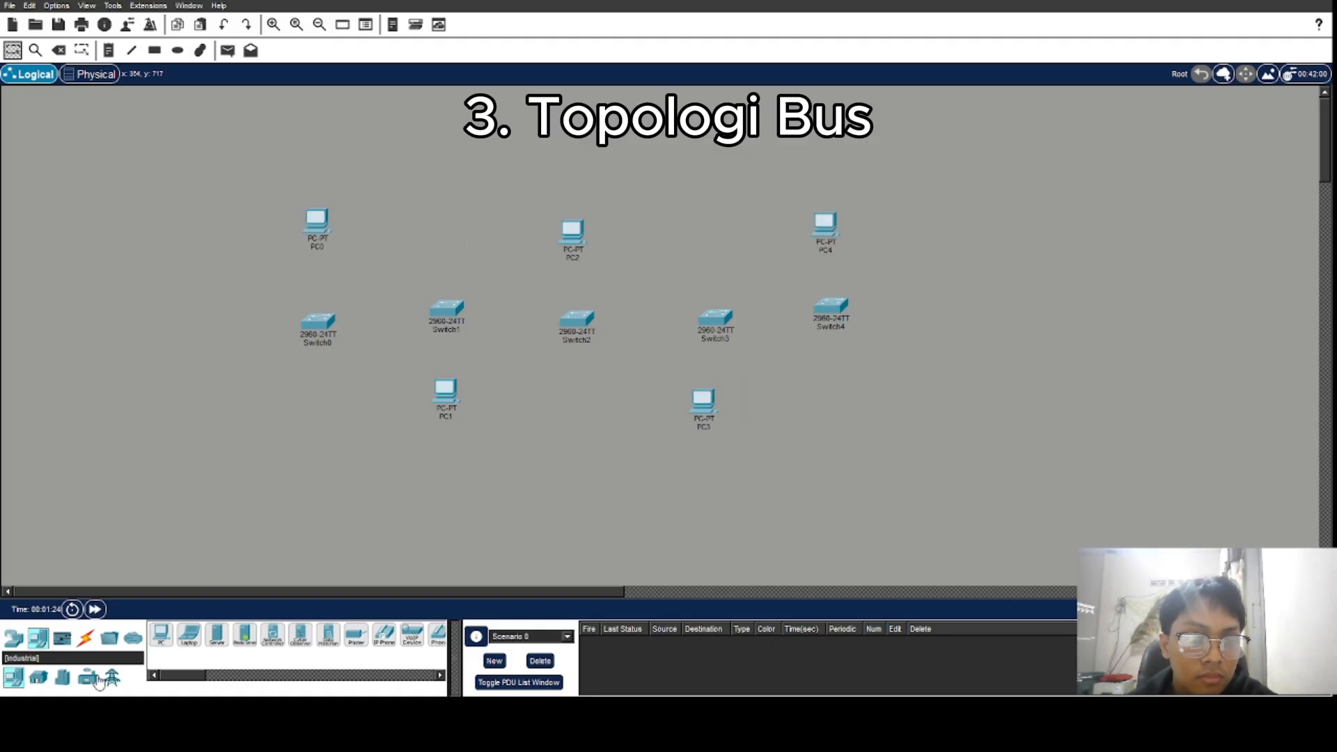
- Connect PC0 to Switch0 and Switch0 to Switch1 using automatically chosen cables
click(85, 637)
click(161, 634)
click(317, 223)
click(318, 321)
click(161, 635)
click(318, 321)
click(447, 309)
- Extend the switch chain with automatically chosen cables from Switch1 through Switch2 and Switch3 to Switch4
click(160, 635)
click(446, 308)
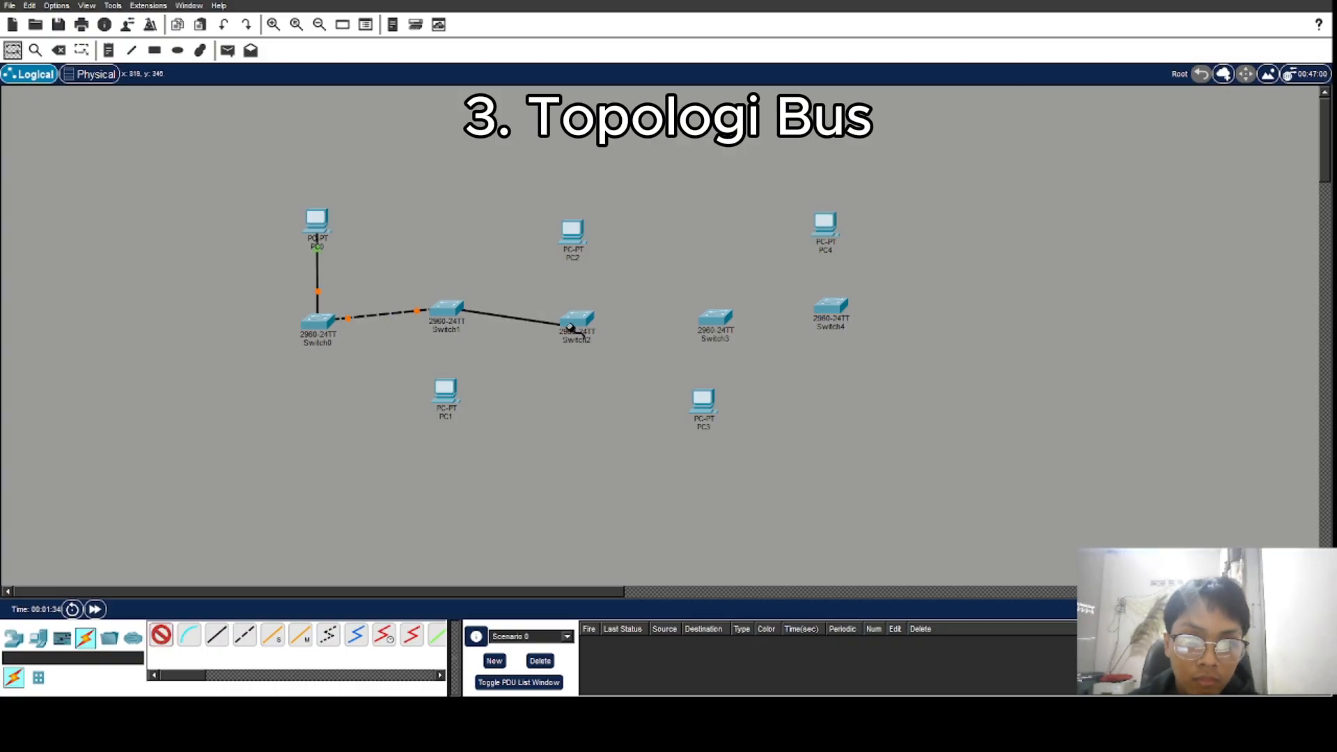
click(577, 324)
click(161, 634)
click(577, 320)
click(711, 324)
- Connect each remaining PC, PC1 to PC4, to the switch with the matching number using automatically chosen cables
click(161, 635)
click(572, 231)
click(576, 319)
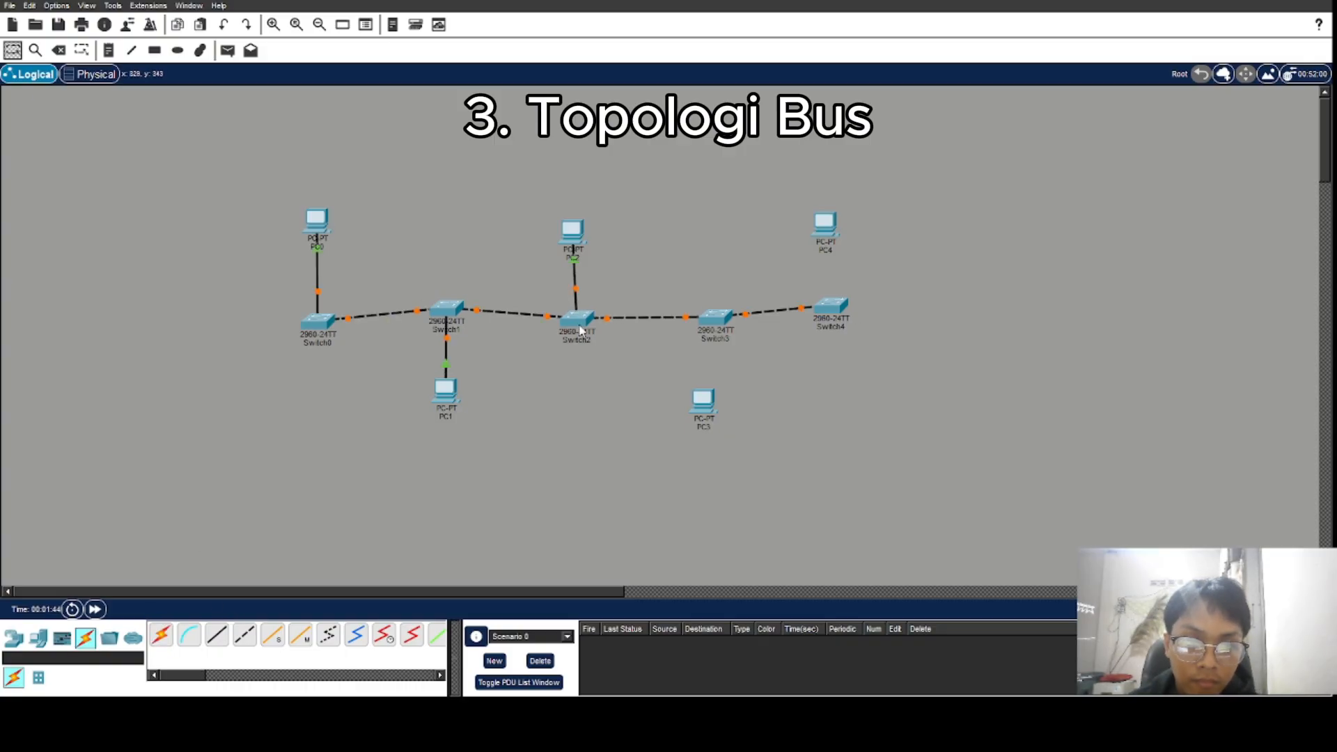
click(161, 634)
click(704, 399)
click(715, 318)
click(161, 634)
click(825, 224)
click(831, 307)
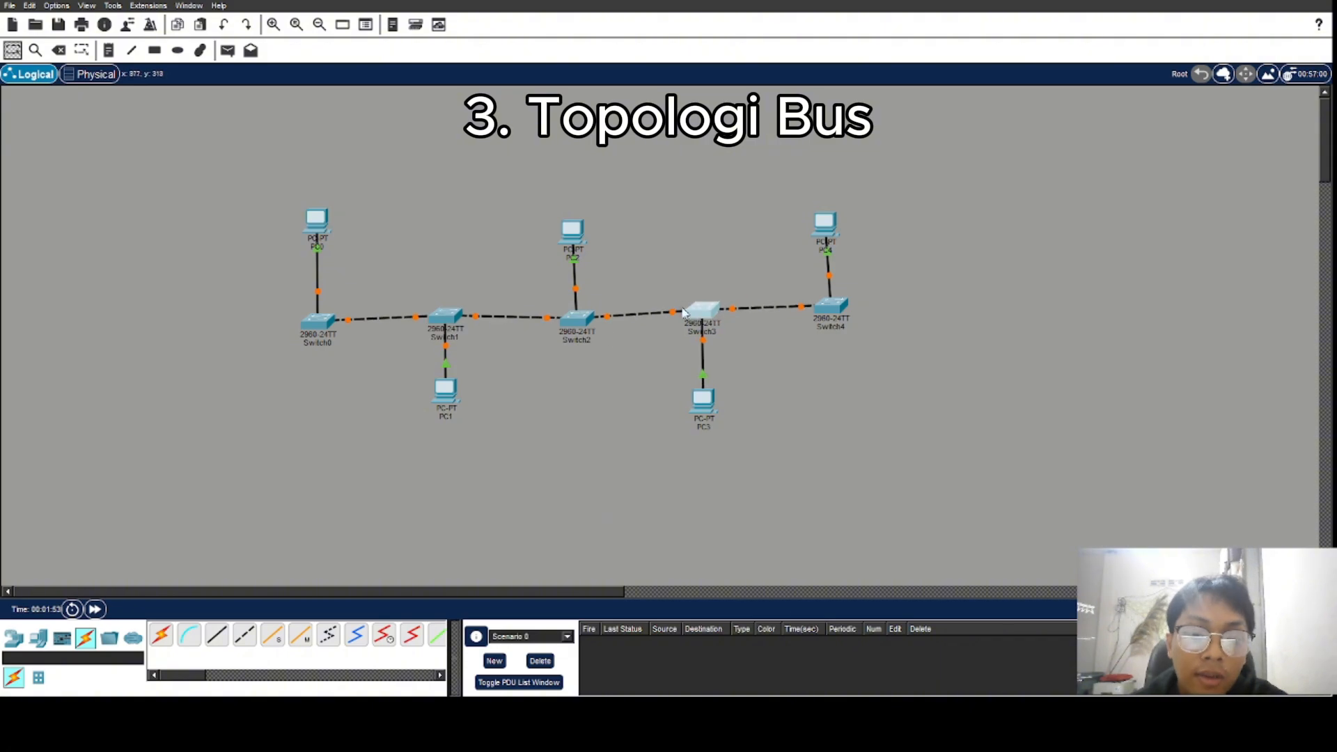
- Place a Server-PT to the left of Switch0, at the start of the bus
click(38, 638)
click(217, 634)
click(194, 333)
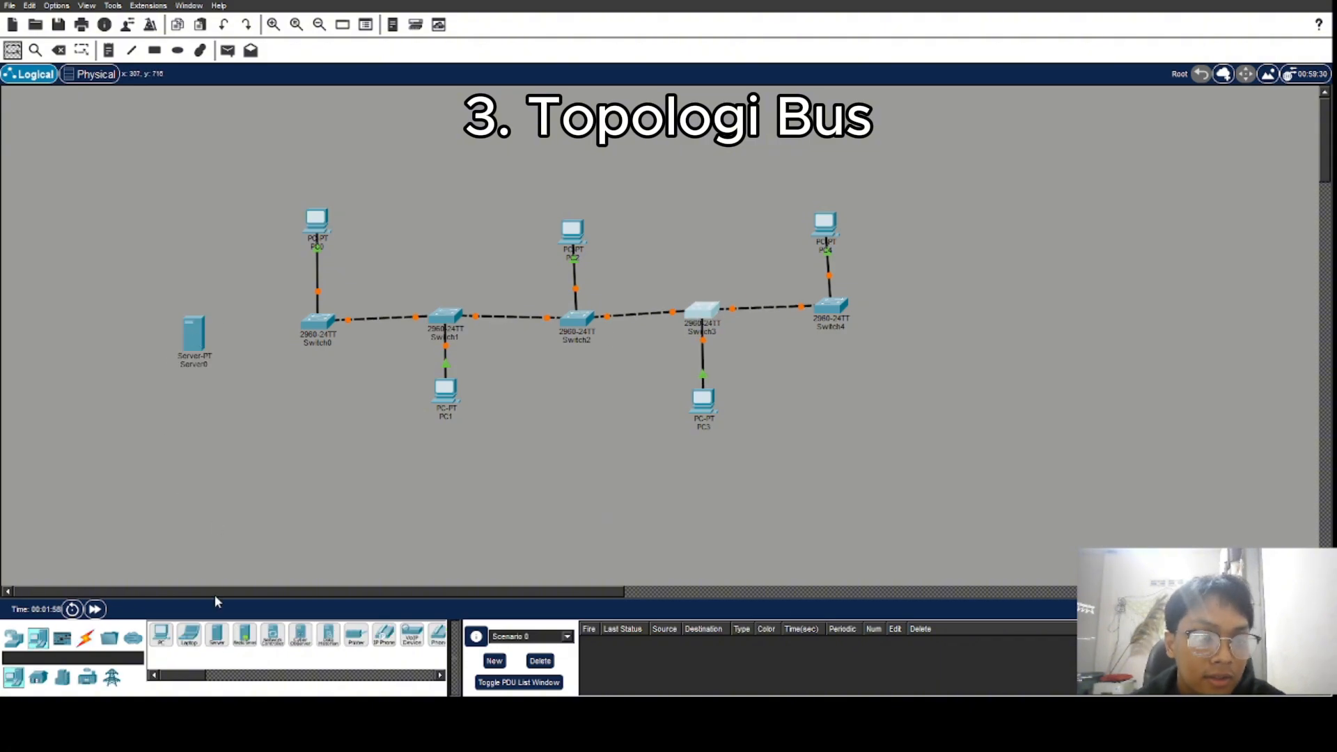
- Connect Server0 to Switch0 with an automatically chosen cable and move the server up level with the switch
click(86, 638)
click(160, 634)
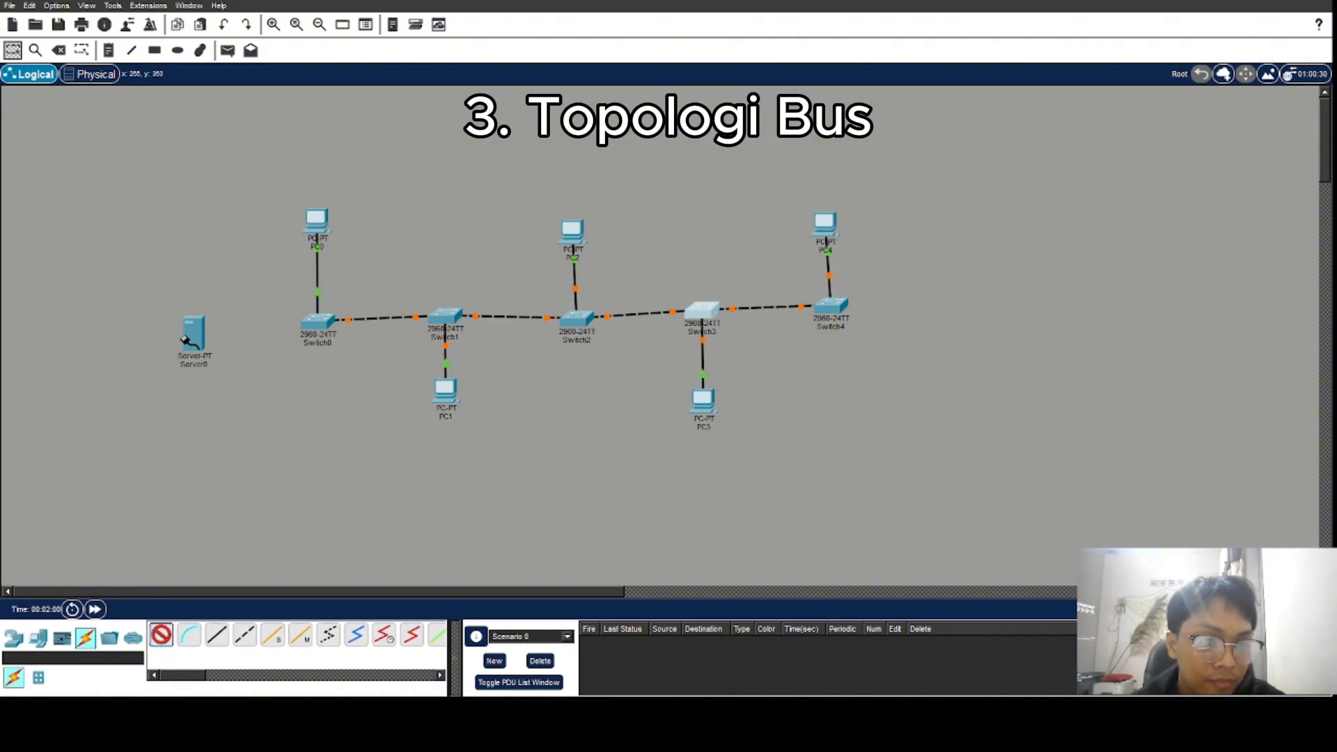
click(194, 334)
click(318, 320)
drag(200, 335, 202, 320)
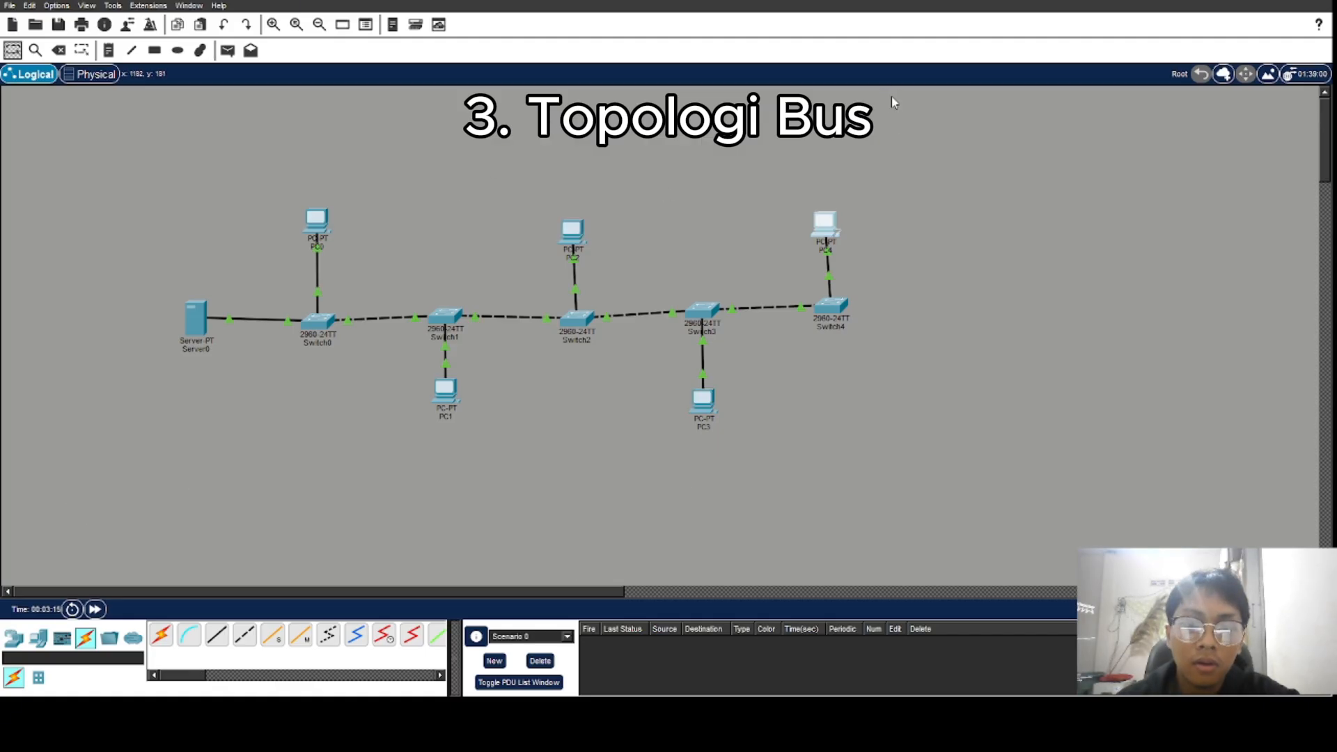
- Test the bus by sending simple PDUs from PC0 to PC1 and from PC0 to PC3
click(227, 50)
click(316, 220)
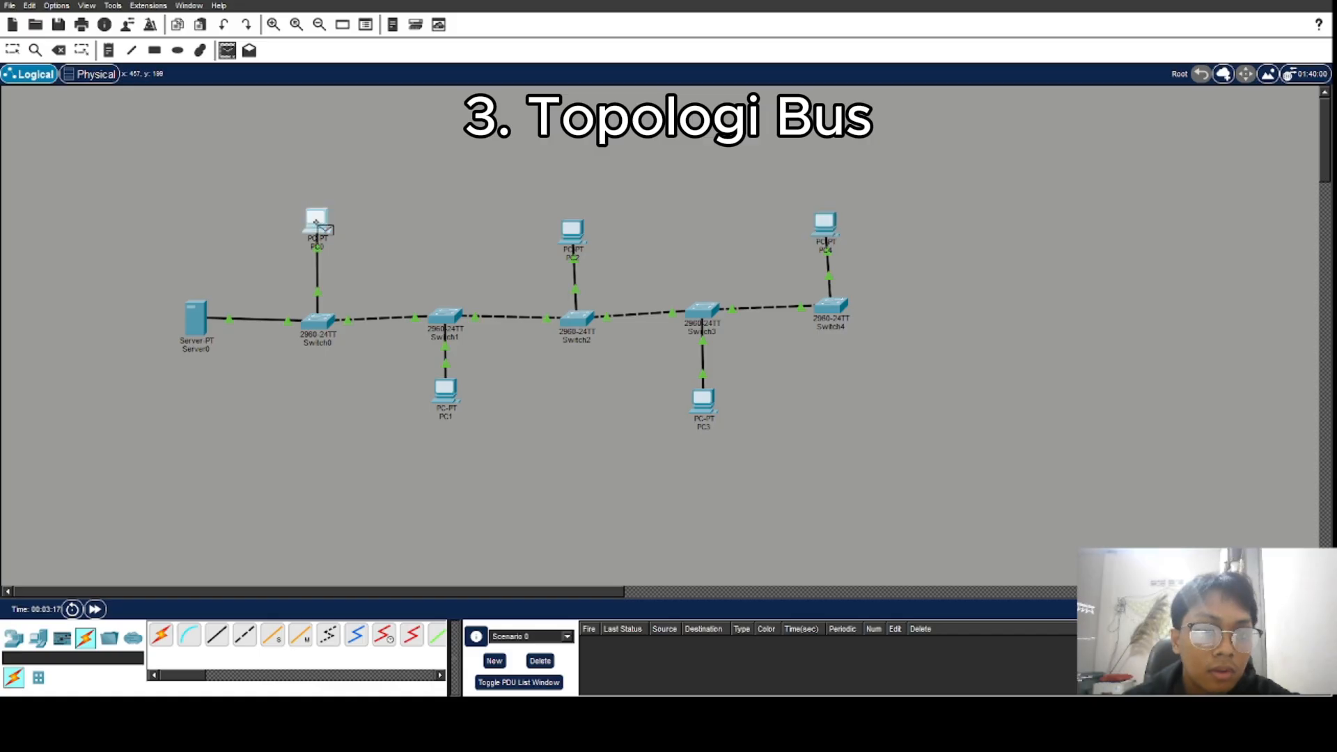
click(445, 392)
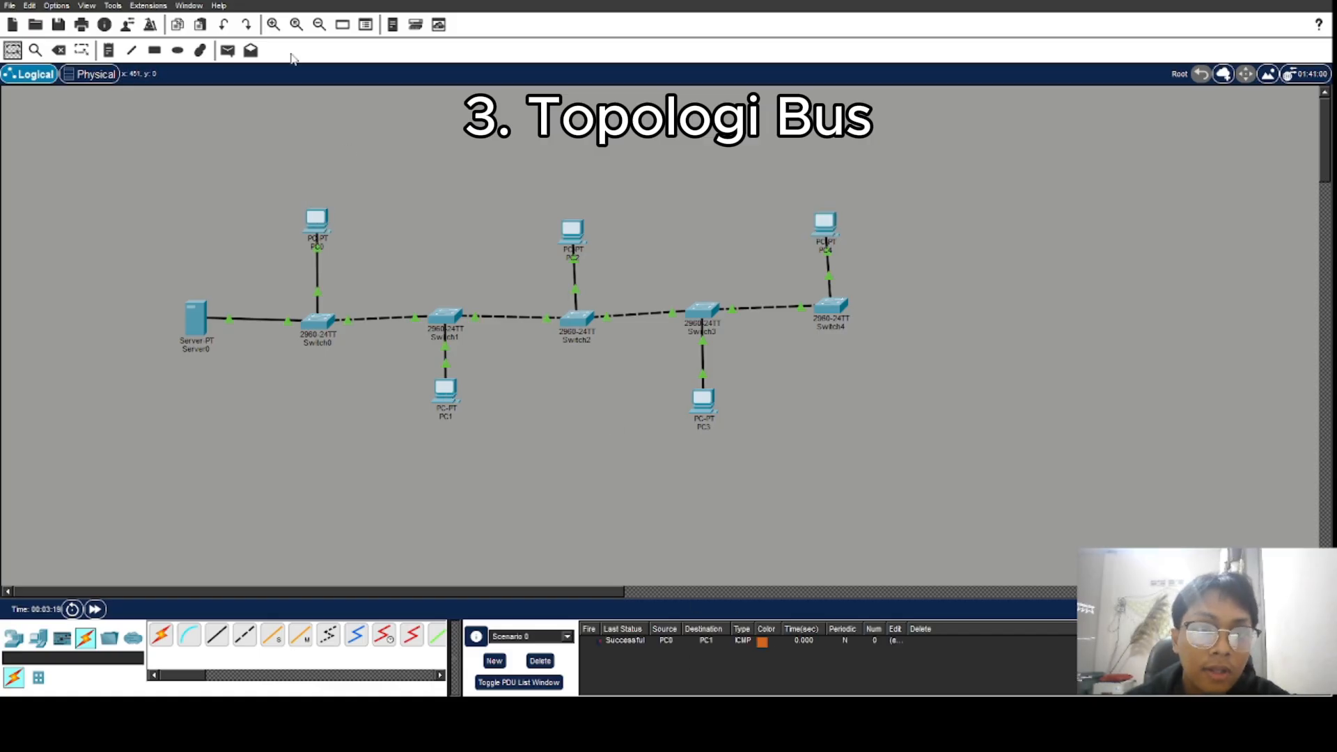
click(227, 50)
click(317, 220)
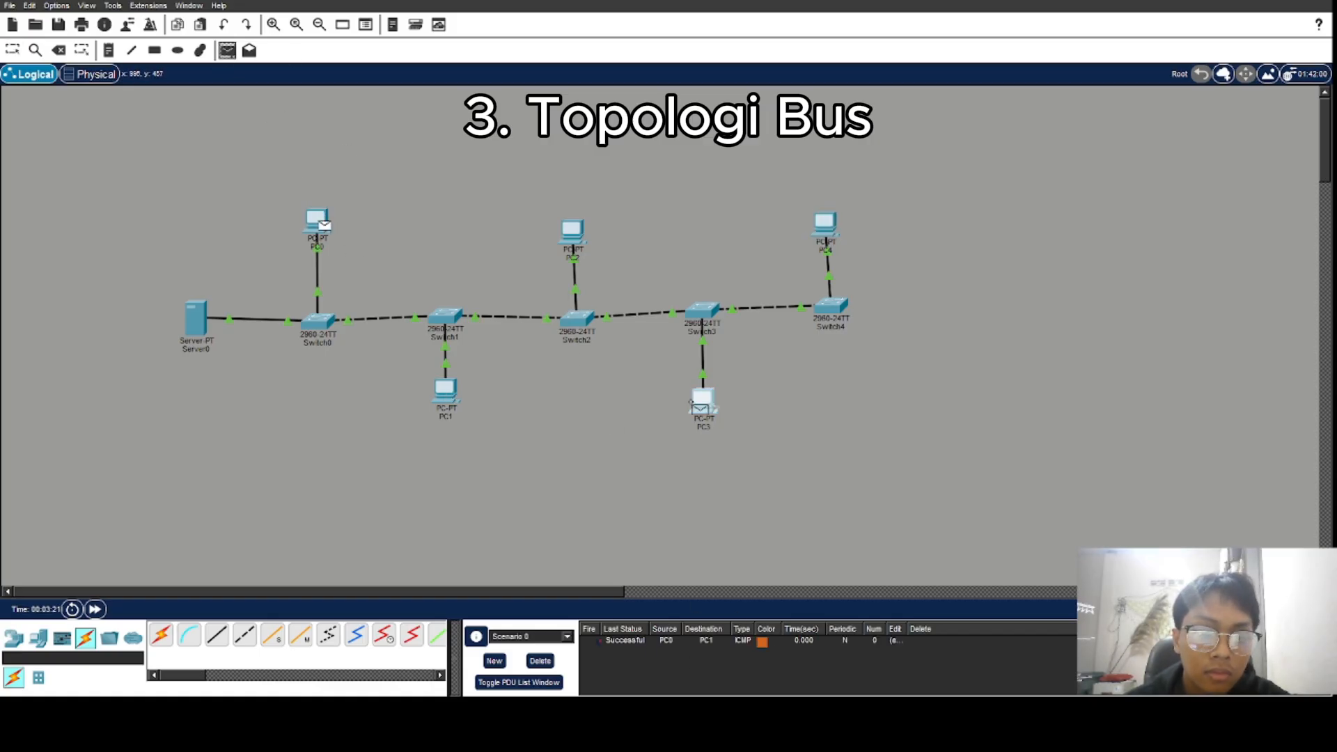
click(704, 398)
- Send a simple PDU from PC2 to PC4 to test their connection
click(227, 50)
click(572, 230)
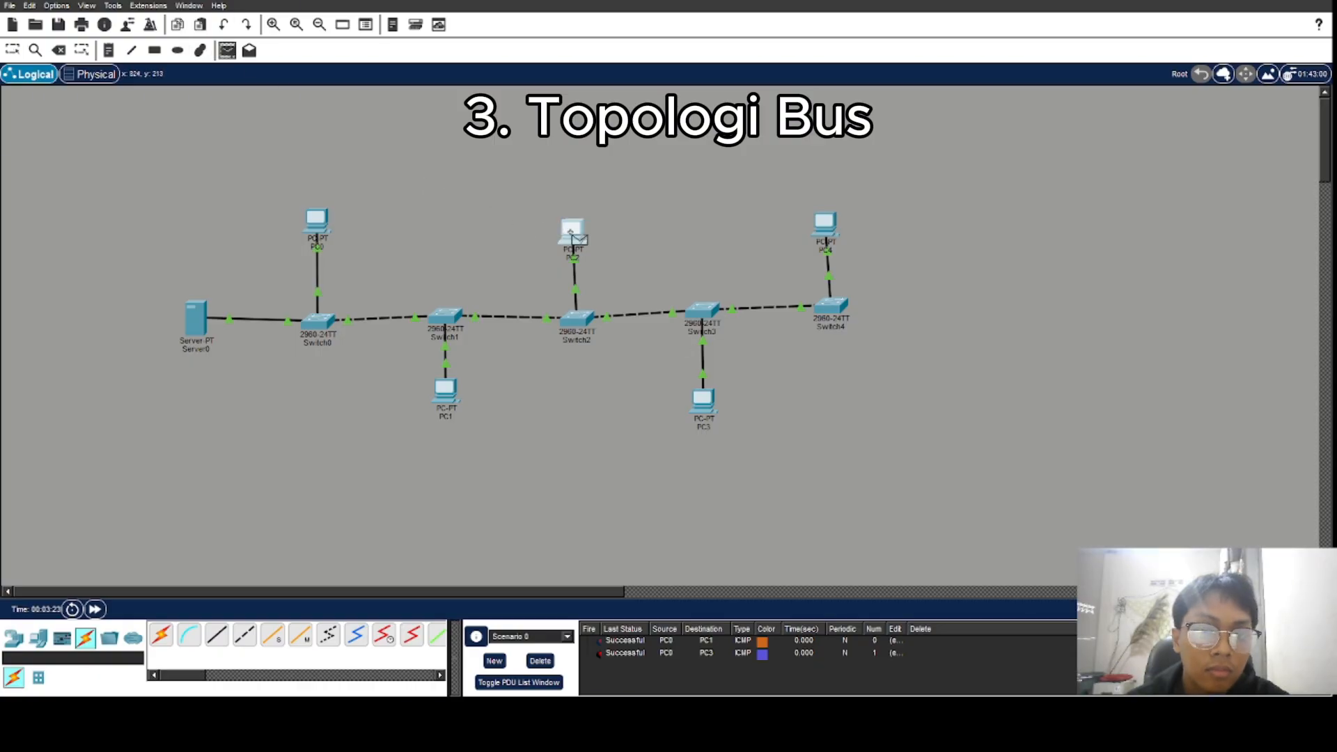
click(829, 219)
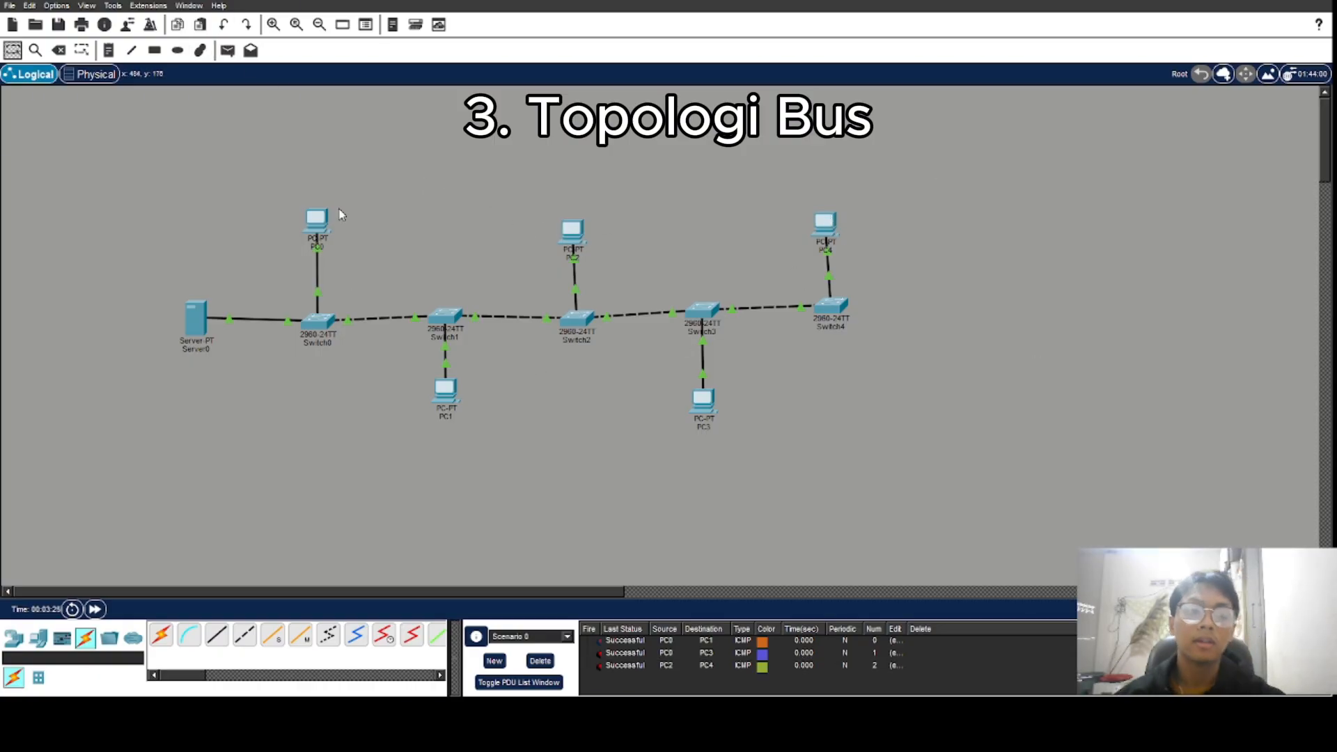